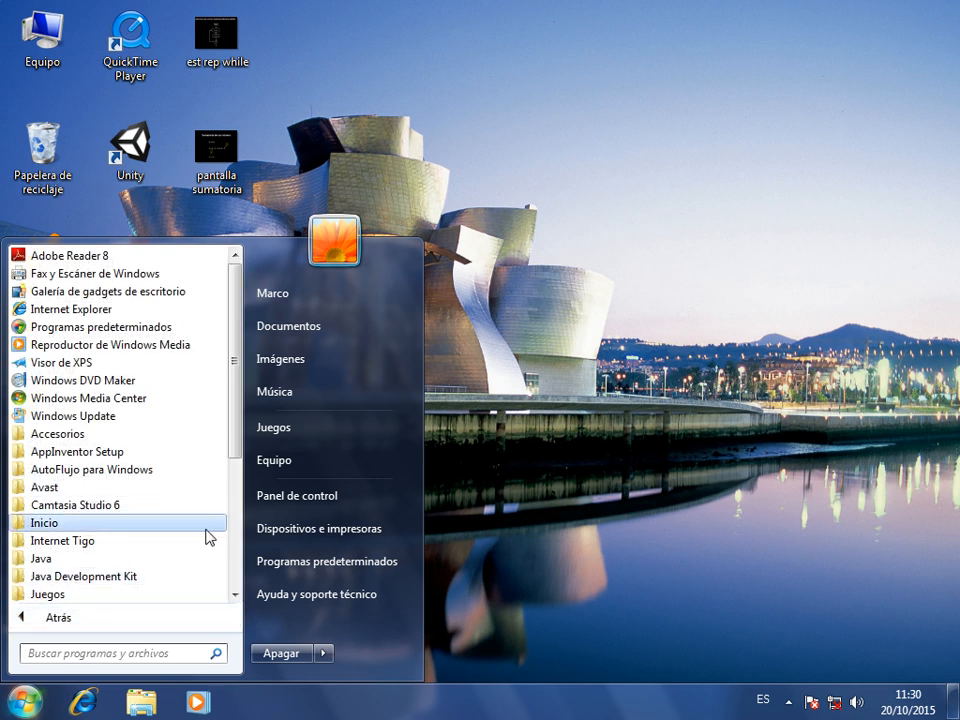
# Open AutoFlujo 2.0 and set its symbol preferences to width 79, height 28 and font size 12.
pyautogui.click(160, 476)
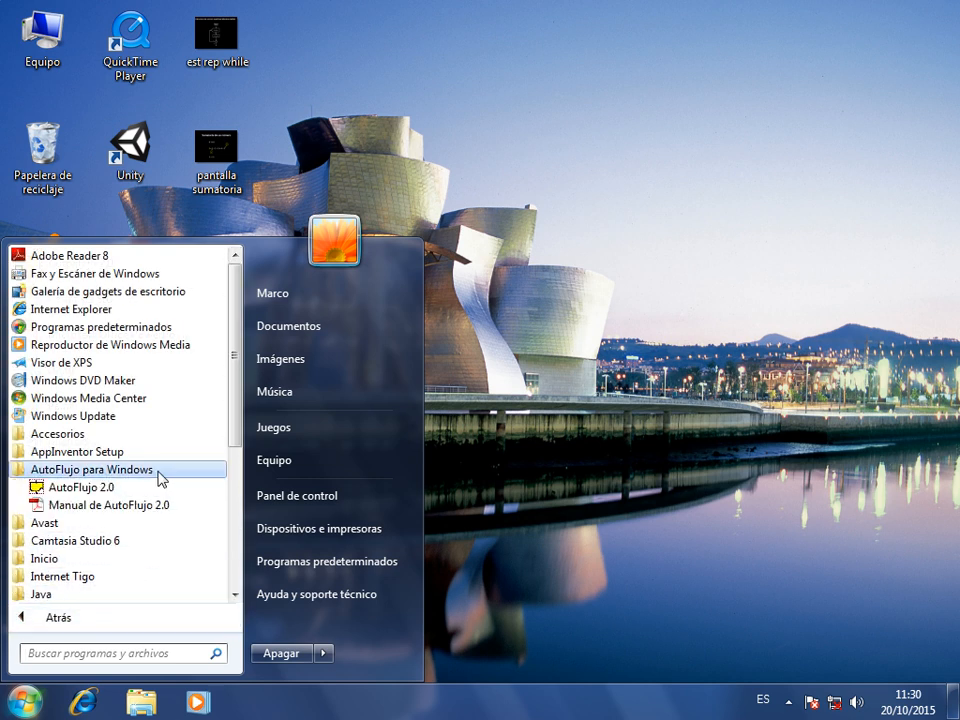
pyautogui.click(104, 494)
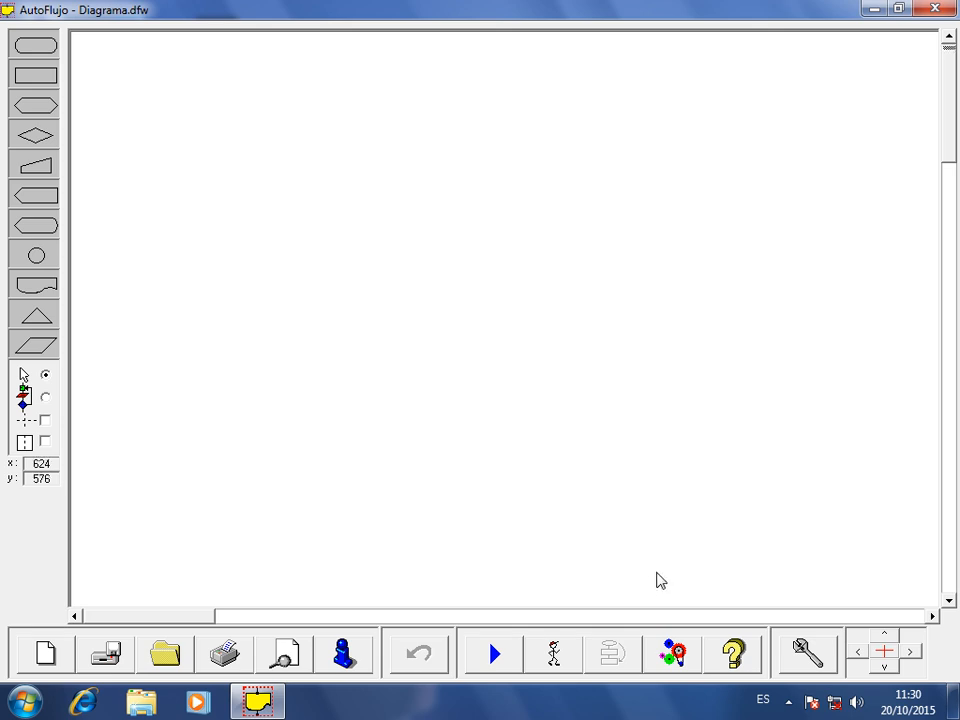
pyautogui.click(803, 648)
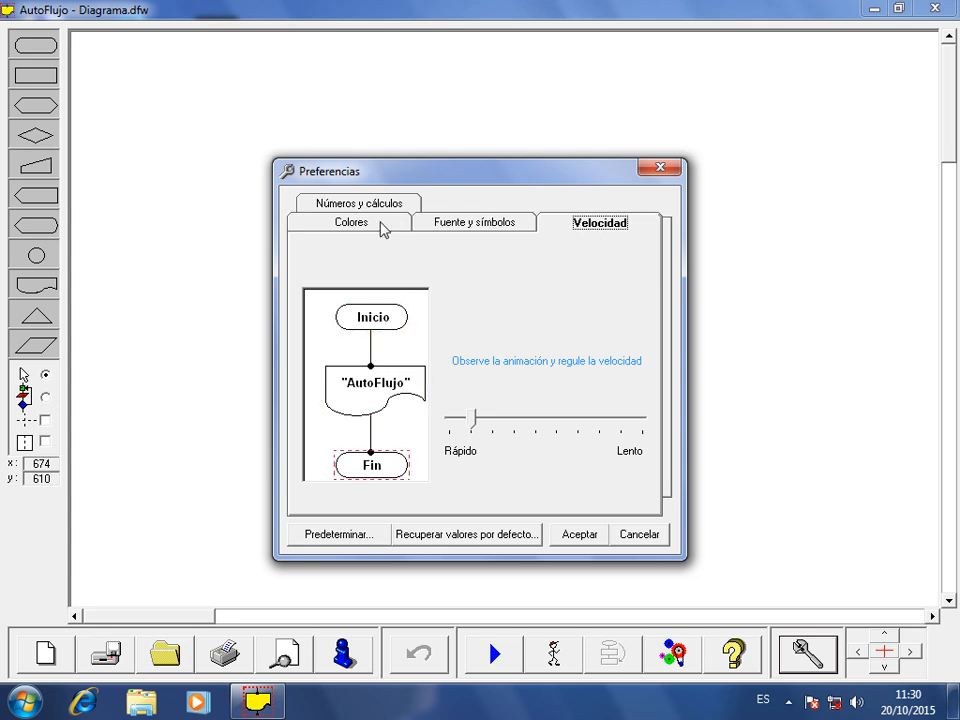
pyautogui.click(482, 231)
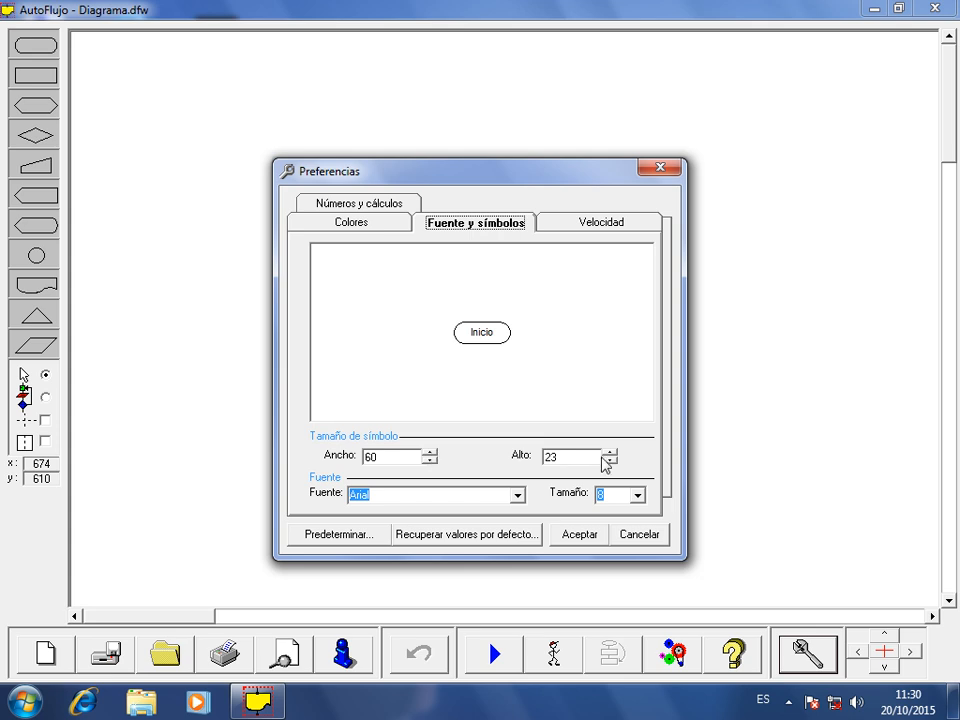
pyautogui.moveTo(430, 453); pyautogui.dragTo(430, 455)
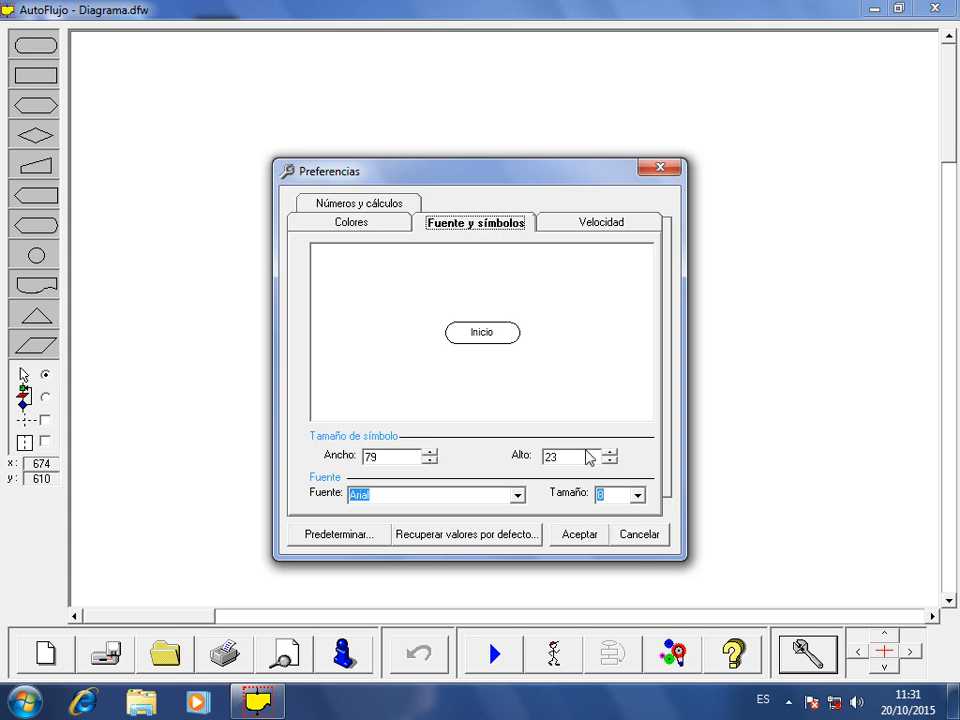
pyautogui.moveTo(609, 452); pyautogui.dragTo(609, 452)
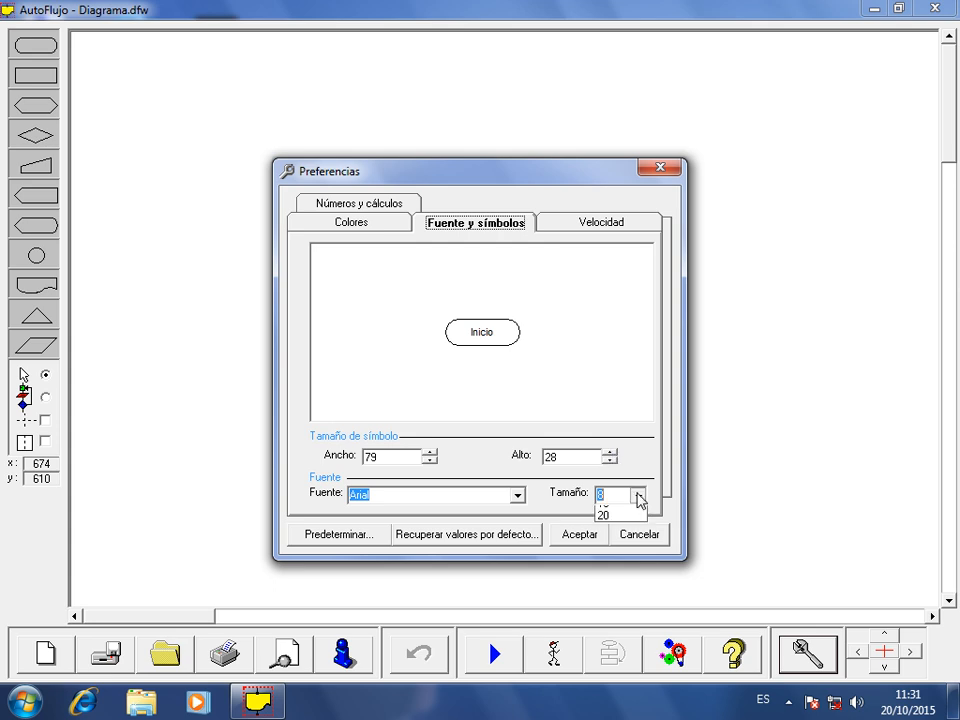
pyautogui.click(637, 494)
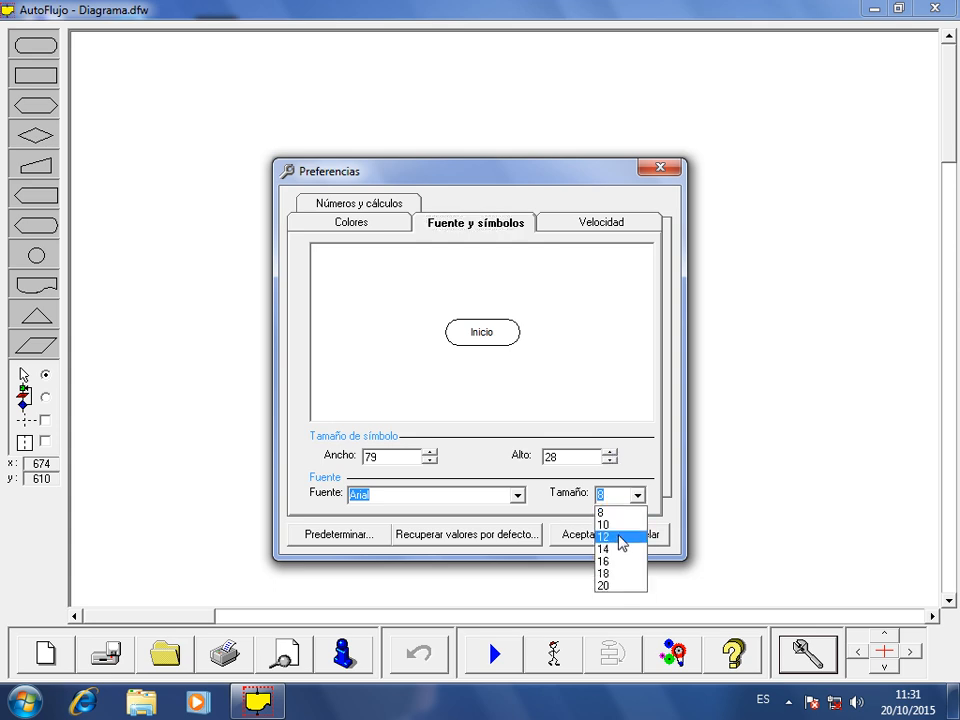
pyautogui.click(621, 538)
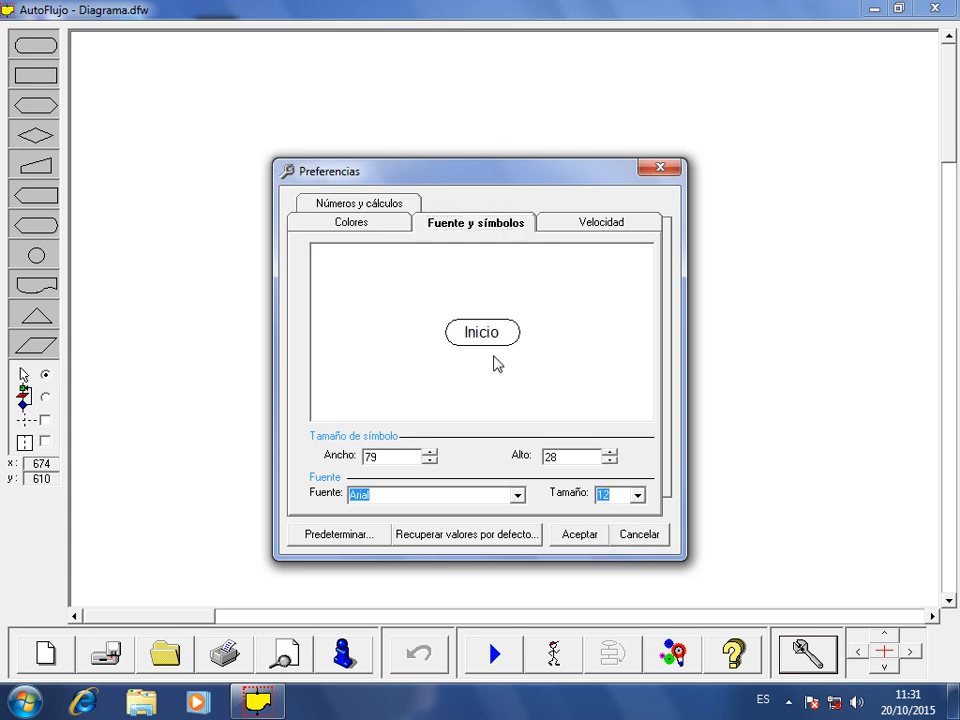
pyautogui.click(580, 537)
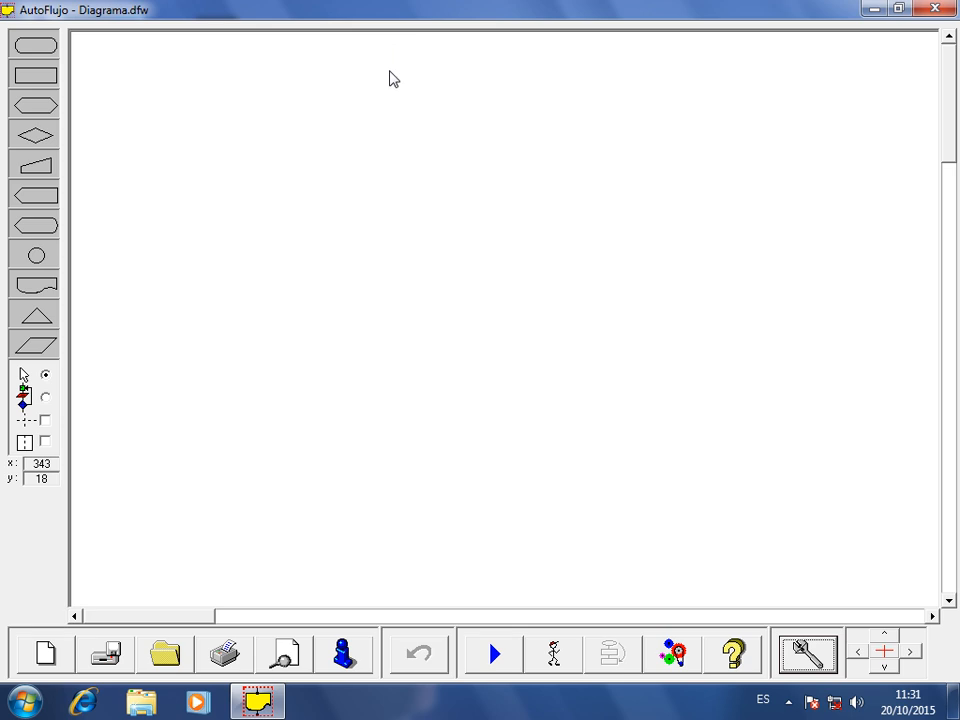
# Place a terminal symbol near the top of the blank diagram and label it "inicio".
pyautogui.click(37, 44)
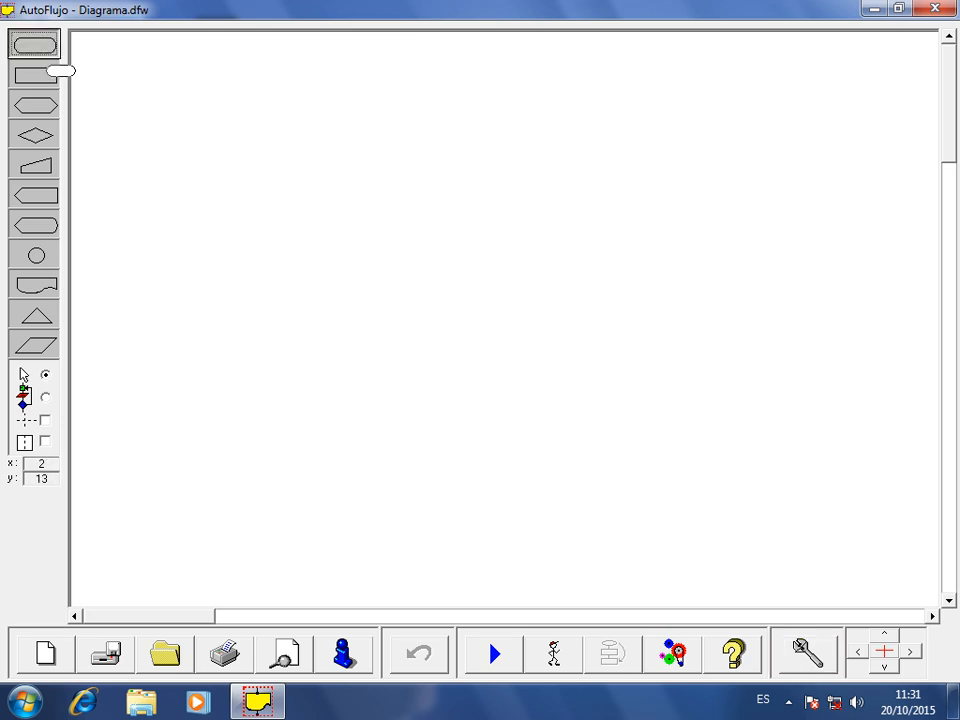
pyautogui.click(370, 100)
pyautogui.moveTo(370, 100)
pyautogui.mouseDown()
pyautogui.moveTo(355, 99)
pyautogui.moveTo(377, 94)
pyautogui.mouseUp()
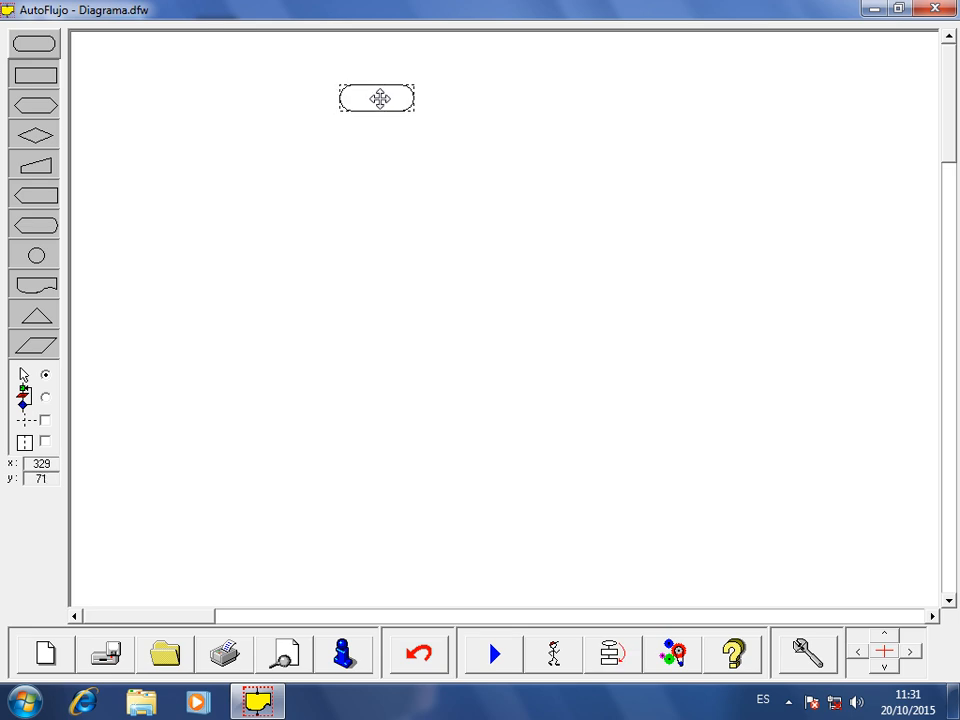
pyautogui.doubleClick(380, 98)
pyautogui.write('inicio')
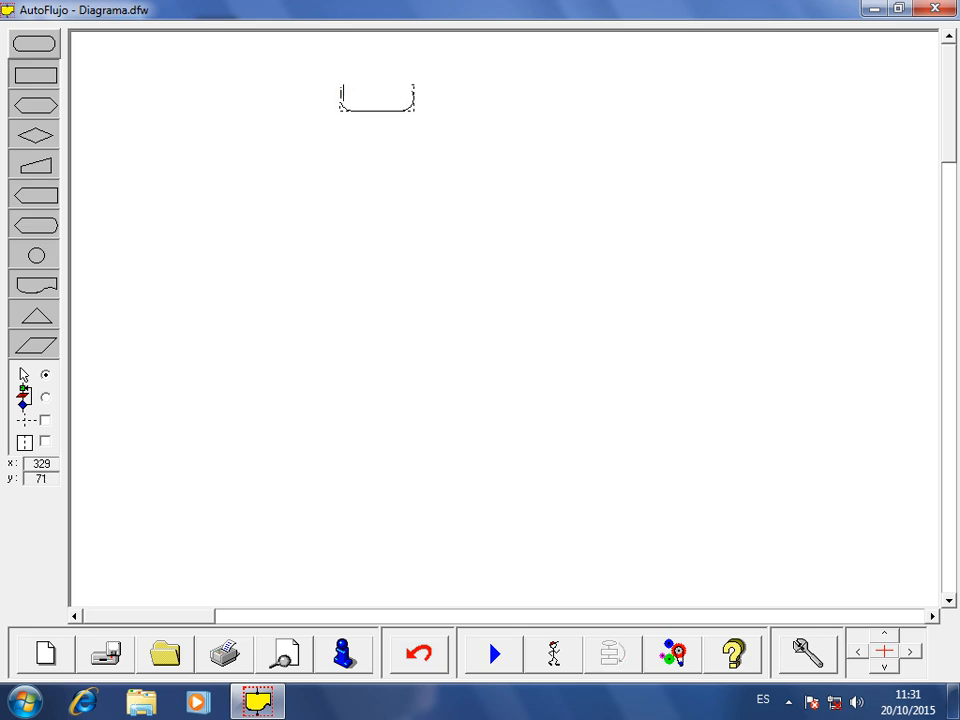
pyautogui.press('Return')
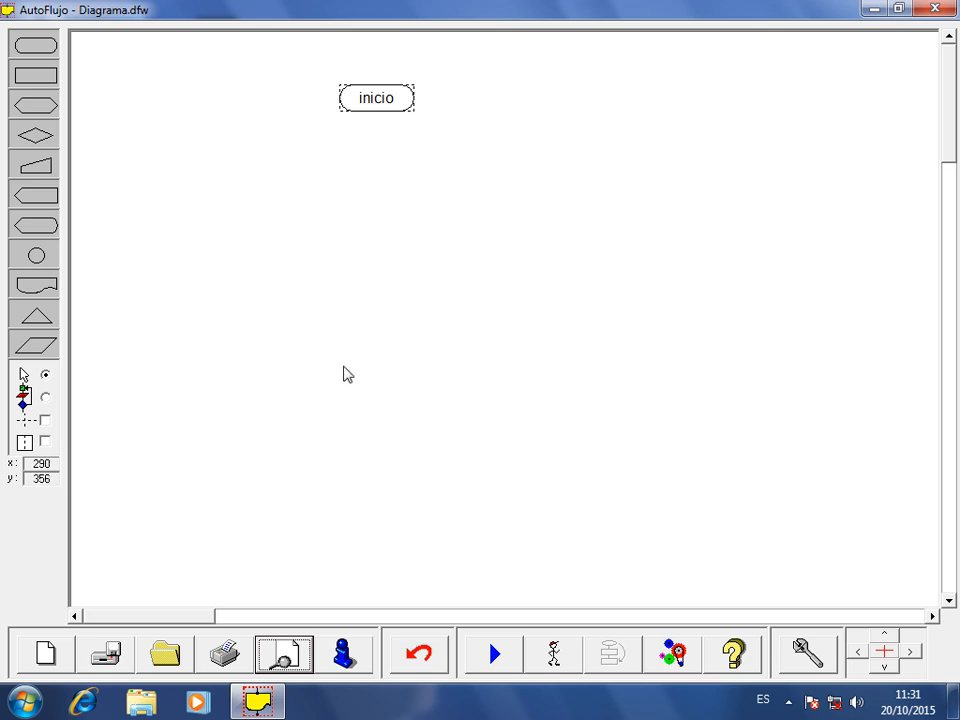
# Open the "pantalla sumatoria" image from the desktop, review the summation example, and return to AutoFlujo.
pyautogui.click(874, 10)
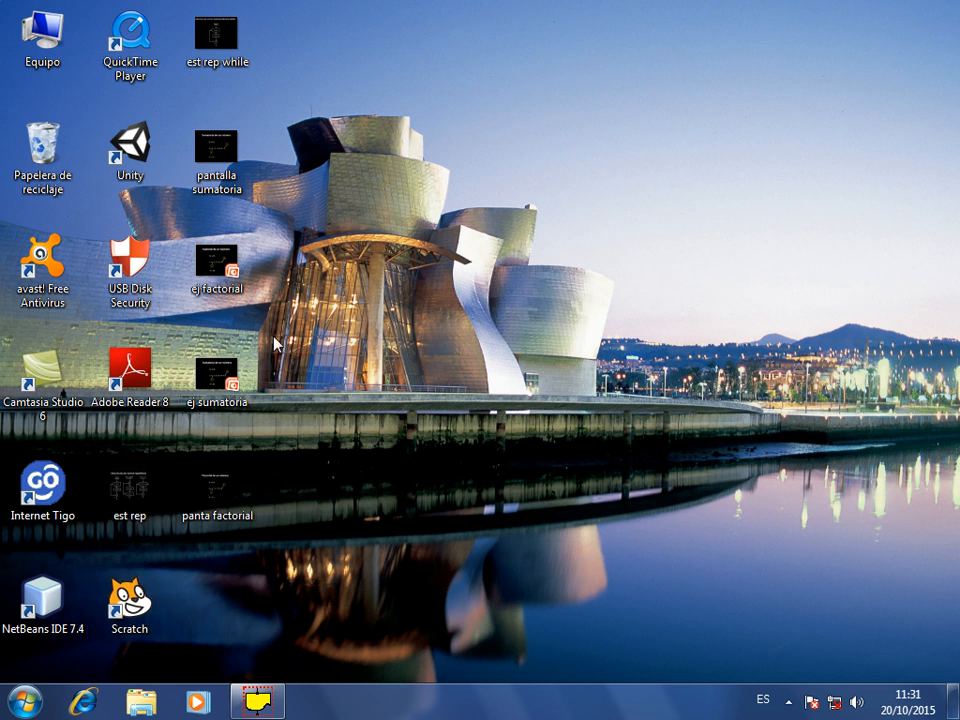
pyautogui.doubleClick(216, 148)
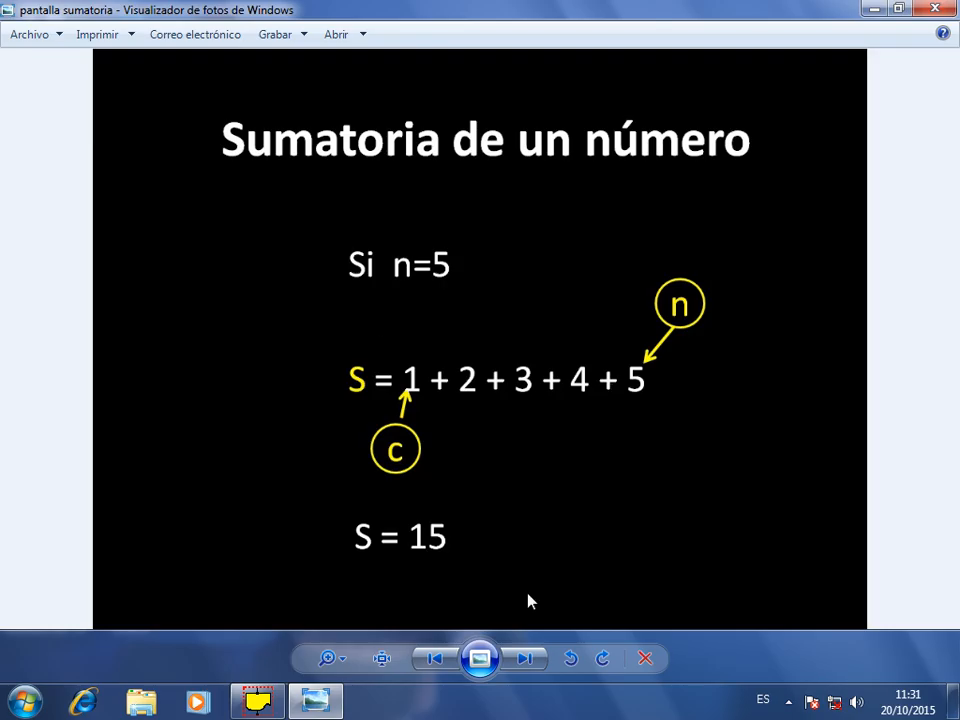
pyautogui.hotkey('alt', 'Tab')
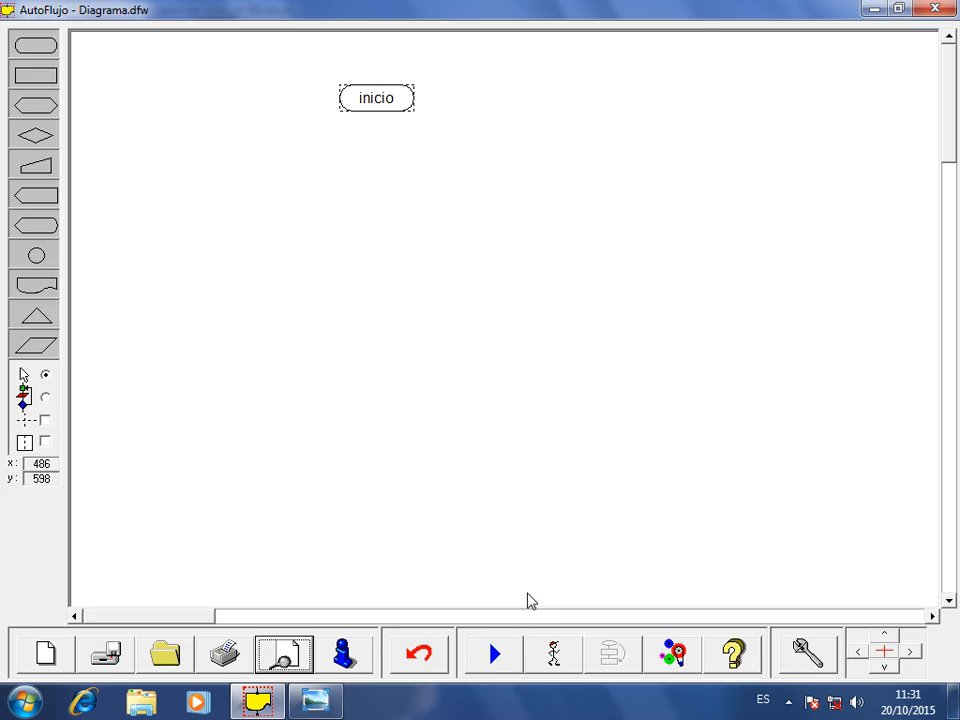
pyautogui.hotkey('alt', 'Tab')
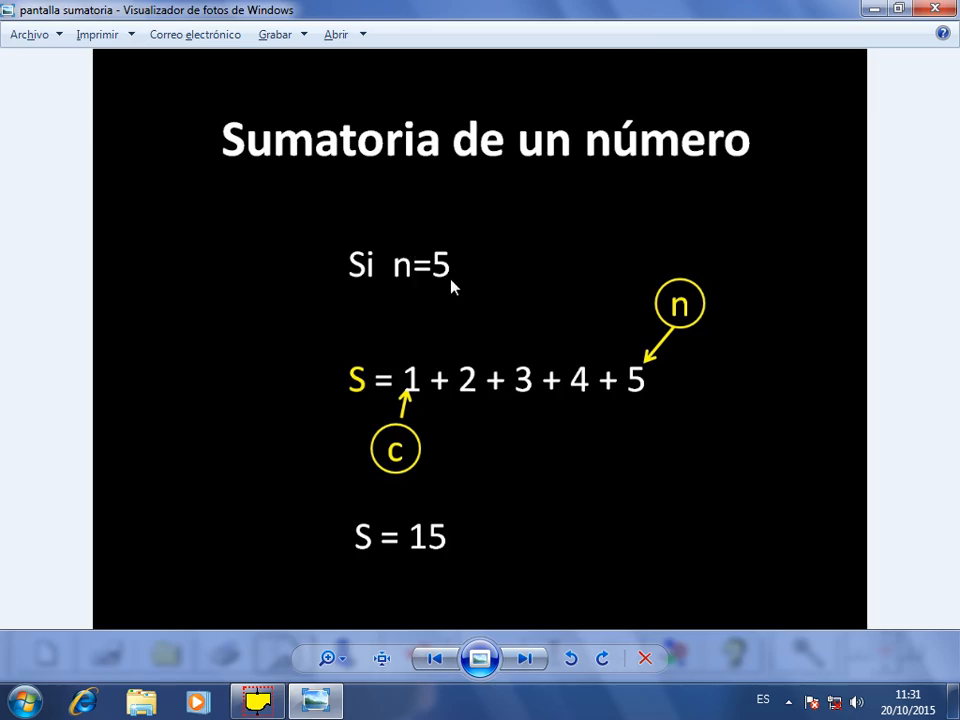
pyautogui.hotkey('alt', 'Tab')
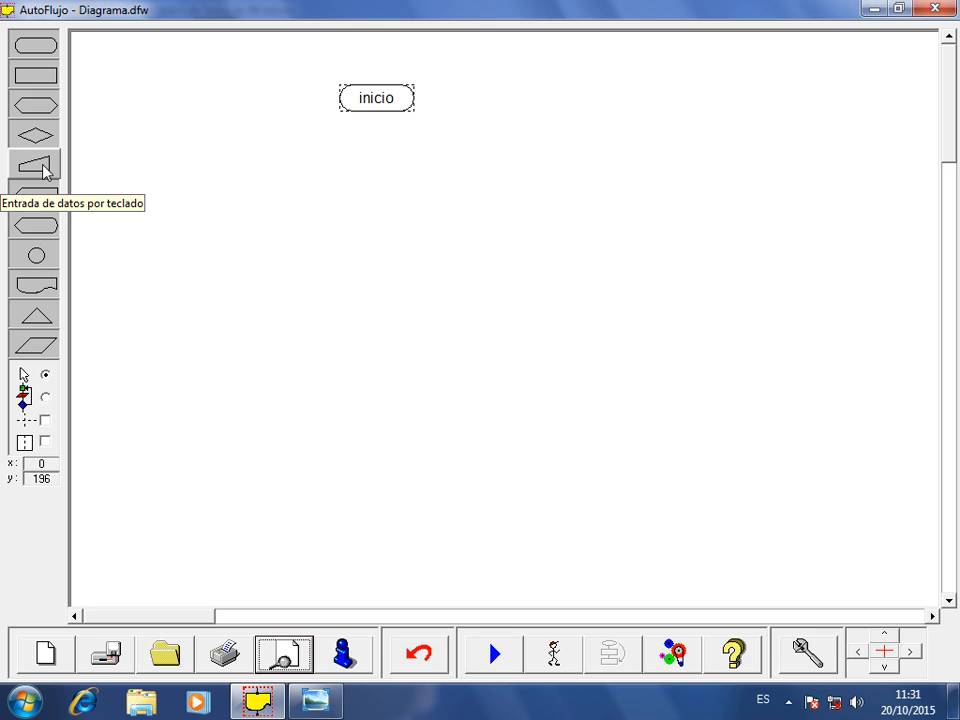
# Add a parallelogram data symbol below inicio and label it "n".
pyautogui.click(43, 345)
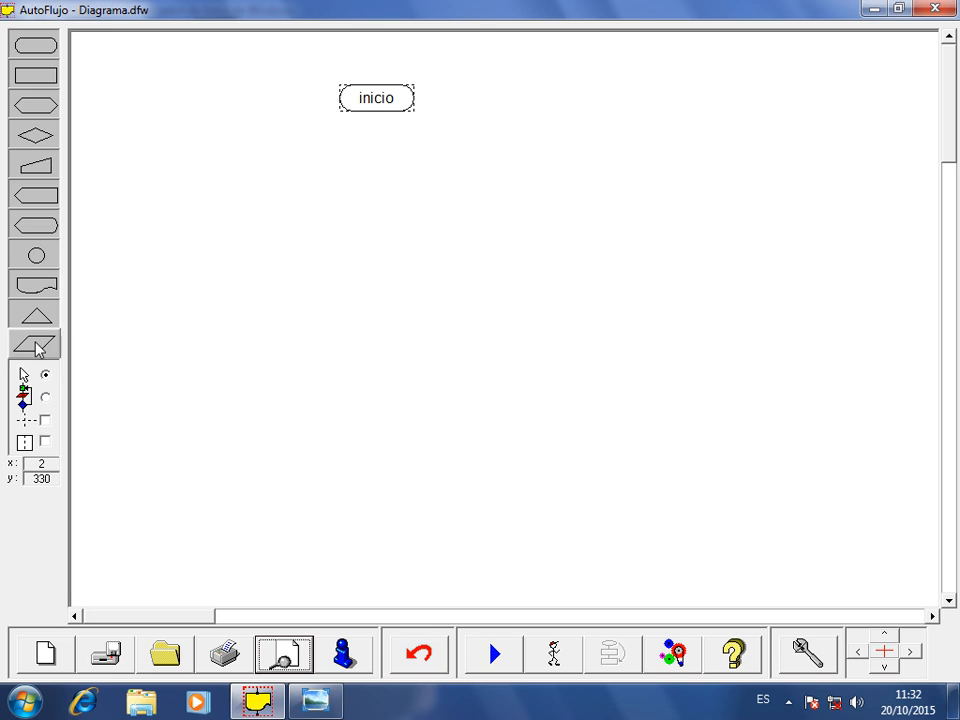
pyautogui.click(43, 345)
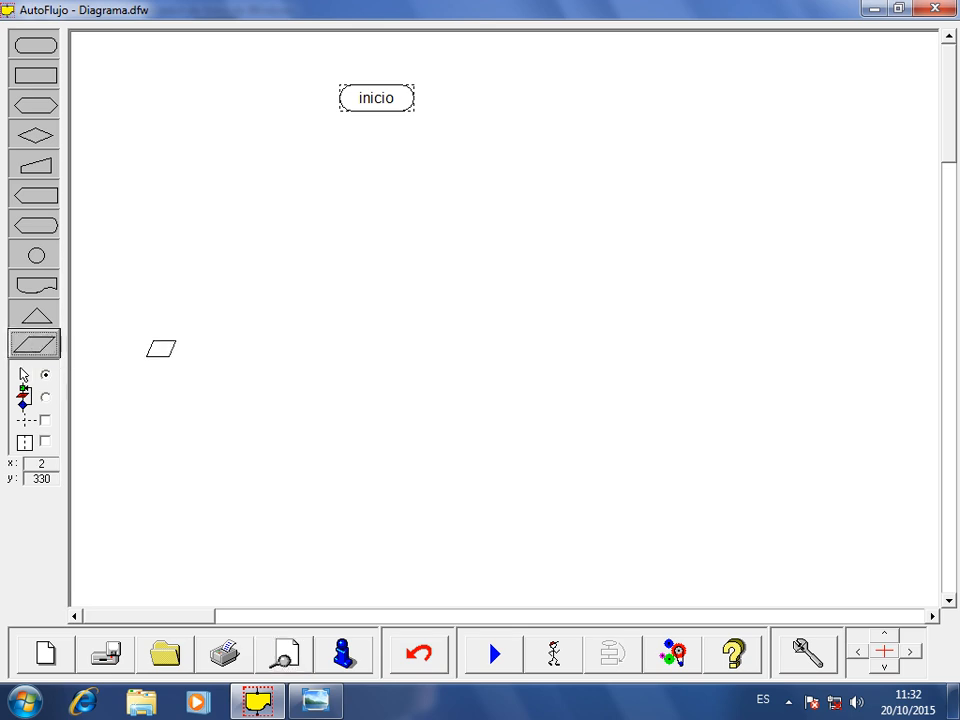
pyautogui.click(386, 156)
pyautogui.moveTo(386, 156); pyautogui.dragTo(468, 173)
pyautogui.write('n')
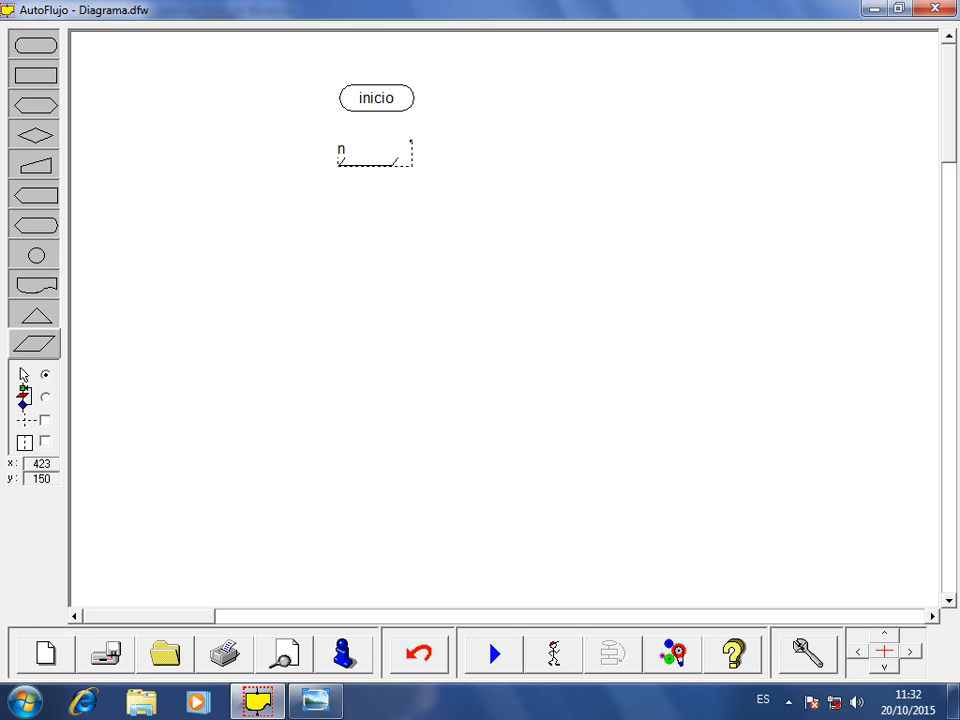
pyautogui.click(470, 180)
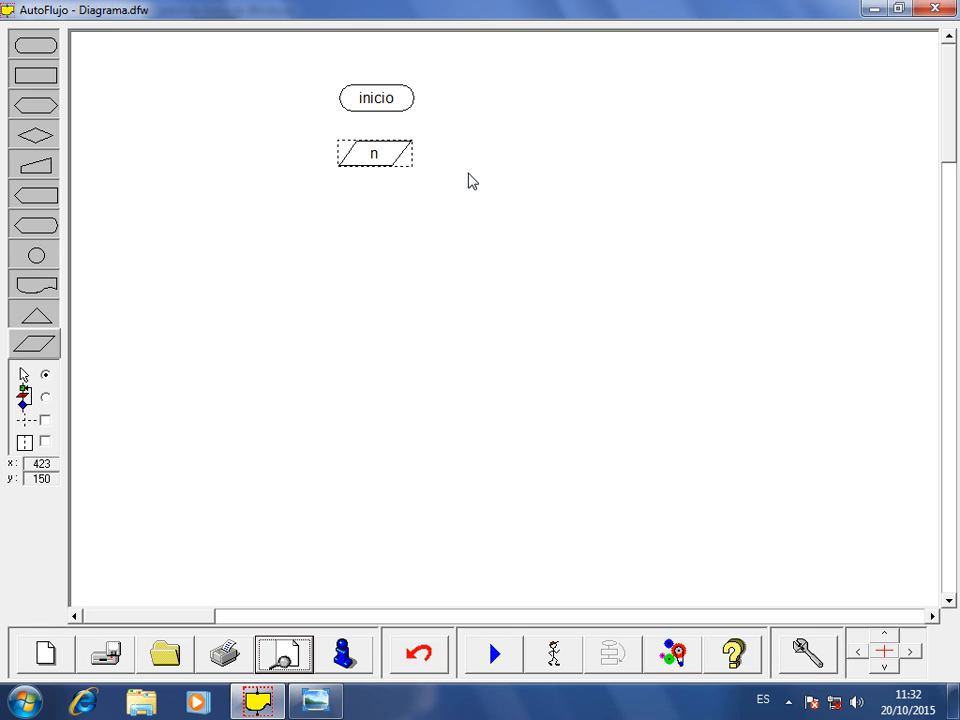
# Add a process rectangle below the n symbol and enter "c=1" in it, consulting the summation image.
pyautogui.hotkey('alt', 'Tab')
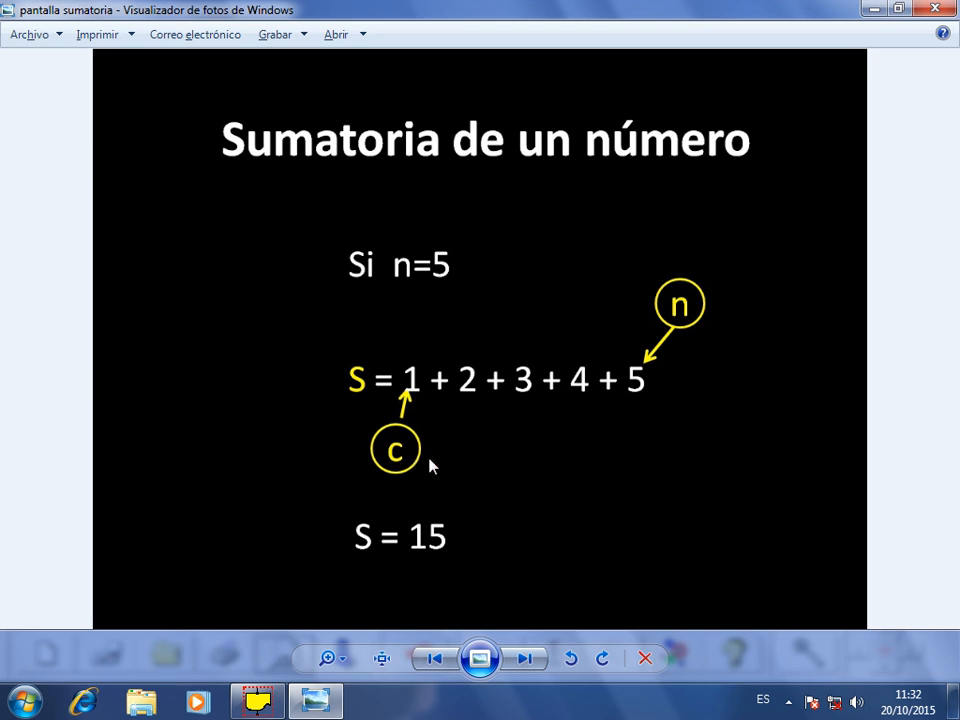
pyautogui.hotkey('alt', 'Tab')
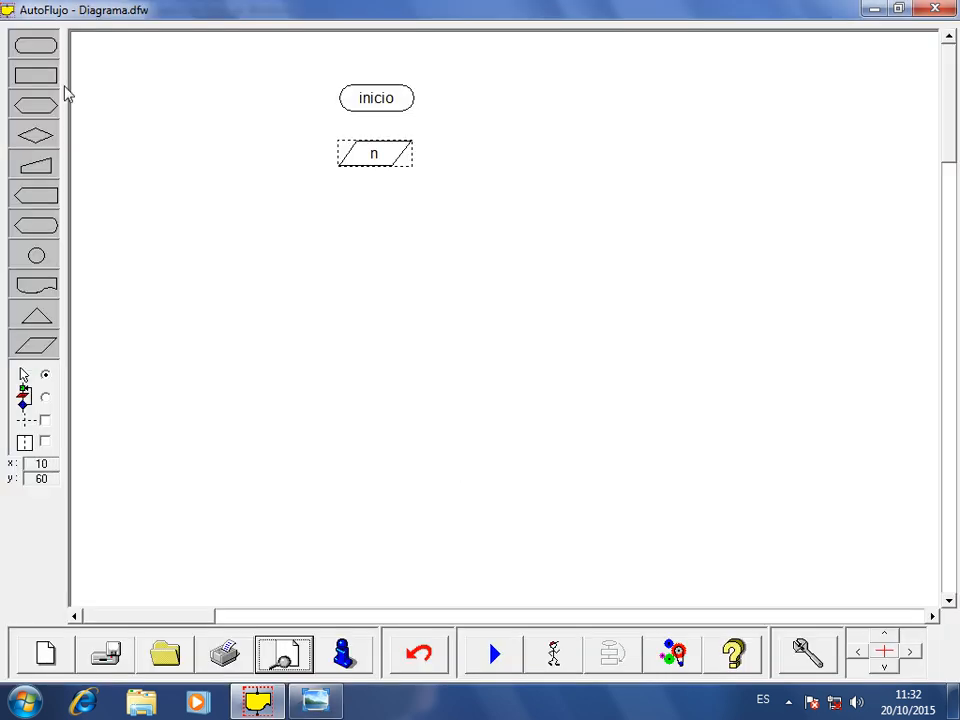
pyautogui.click(36, 74)
pyautogui.click(379, 203)
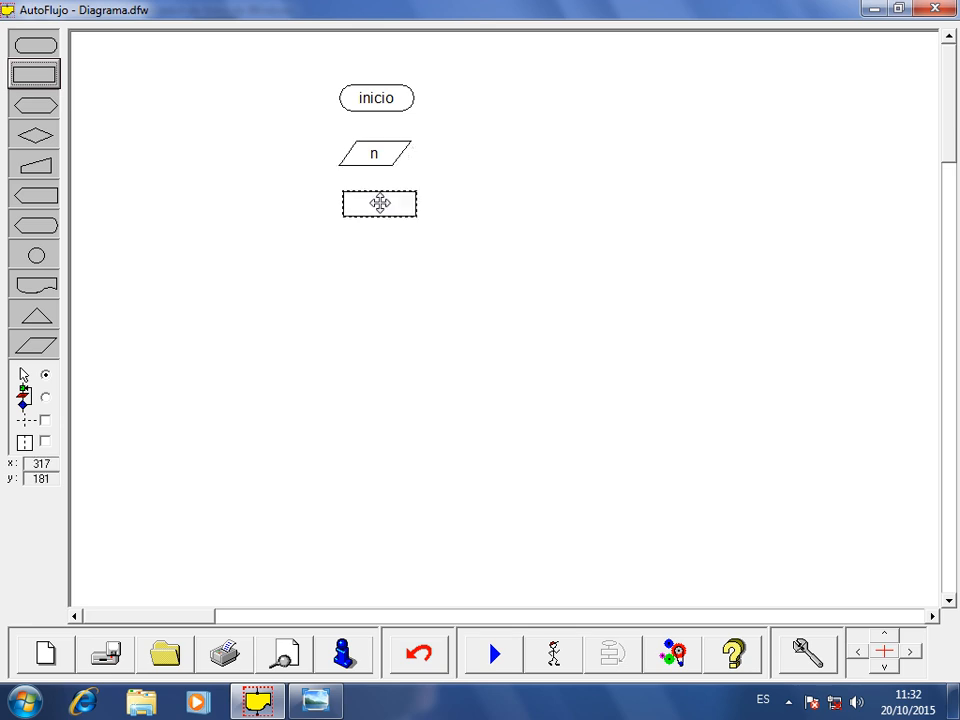
pyautogui.moveTo(379, 203); pyautogui.dragTo(376, 193)
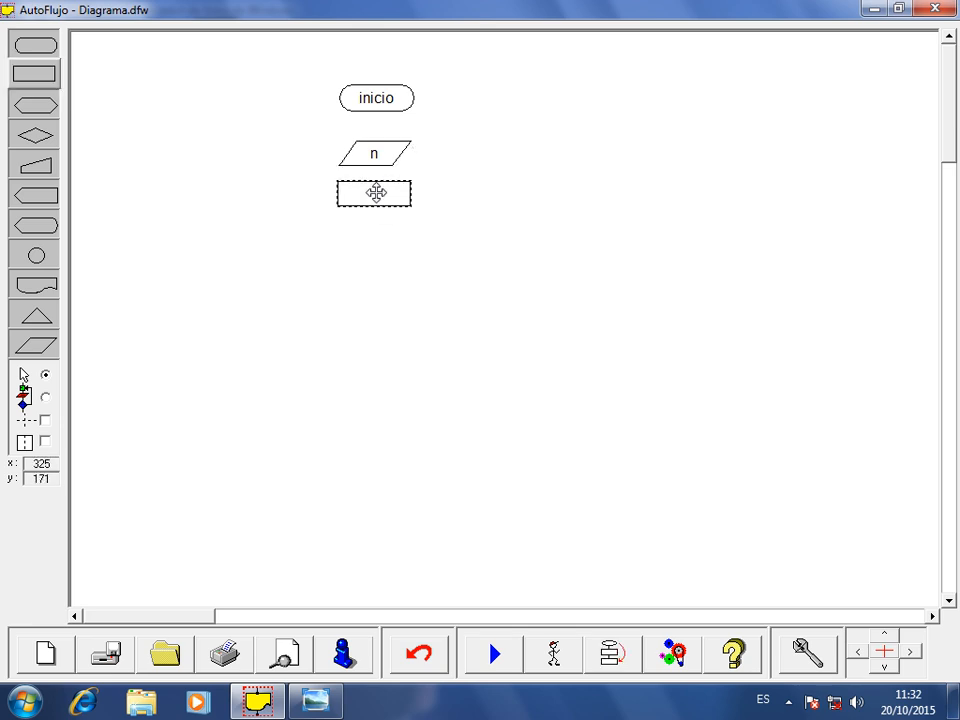
pyautogui.doubleClick(376, 193)
pyautogui.write('c')
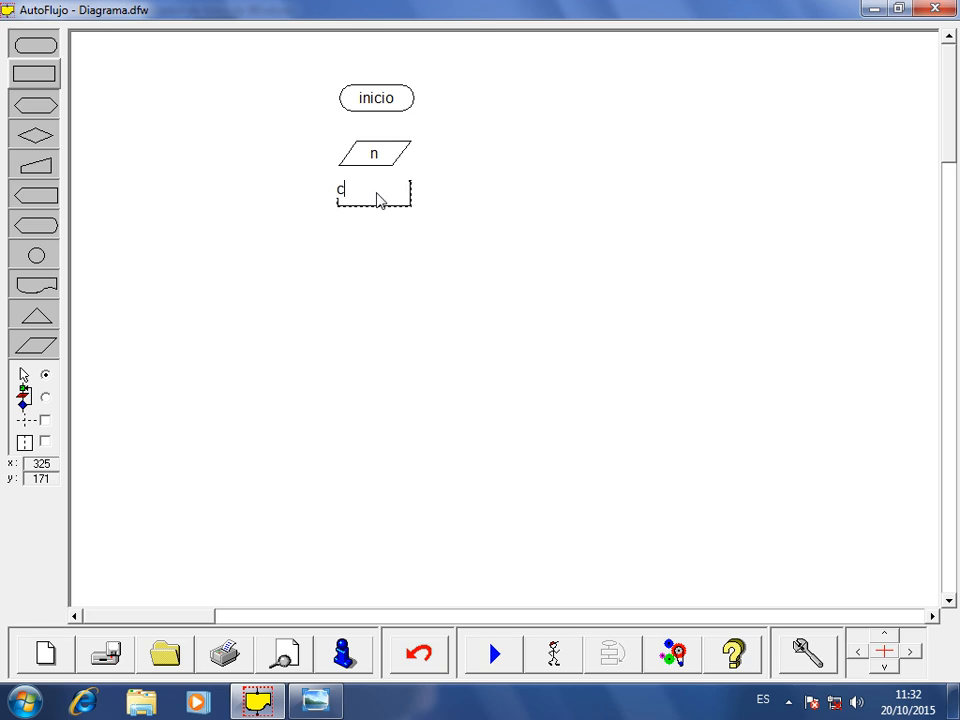
pyautogui.write('=')
pyautogui.click(315, 703)
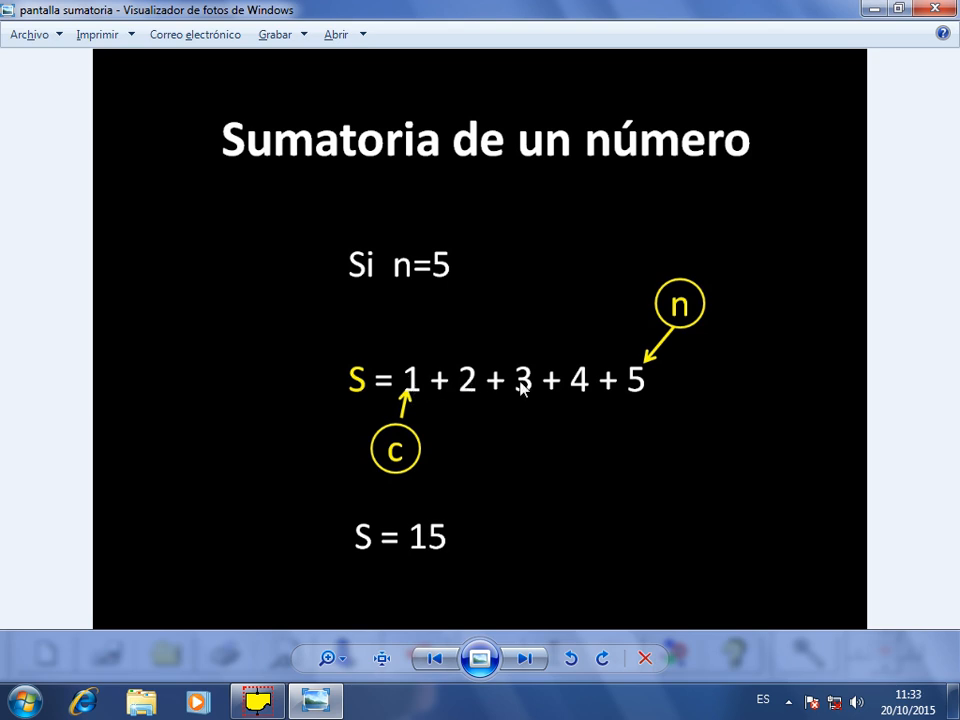
pyautogui.hotkey('alt', 'Tab')
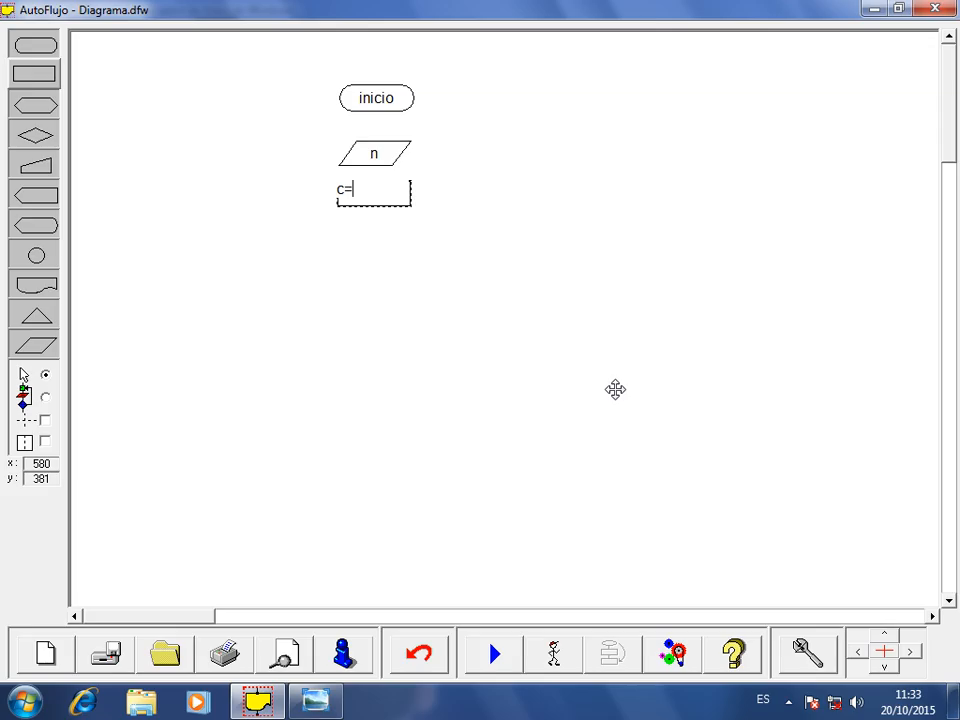
pyautogui.write('1')
pyautogui.press('Return')
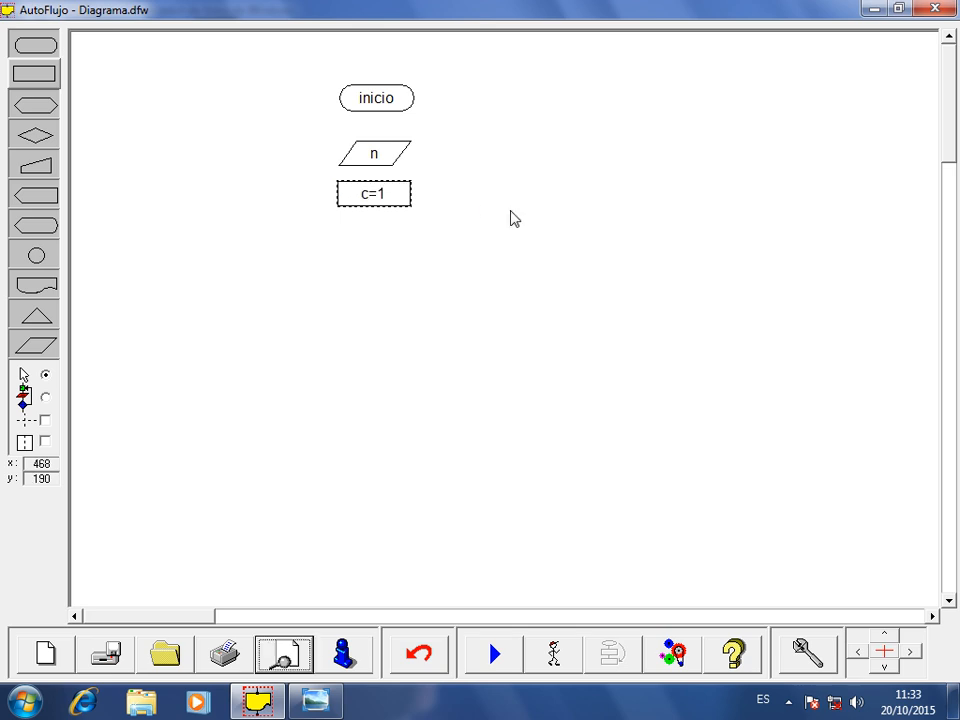
# Place a second process rectangle aligned below the c=1 box and switch to the summation image to consult it.
pyautogui.click(53, 71)
pyautogui.click(350, 224)
pyautogui.moveTo(378, 233); pyautogui.dragTo(377, 233)
pyautogui.hotkey('alt', 'Tab')
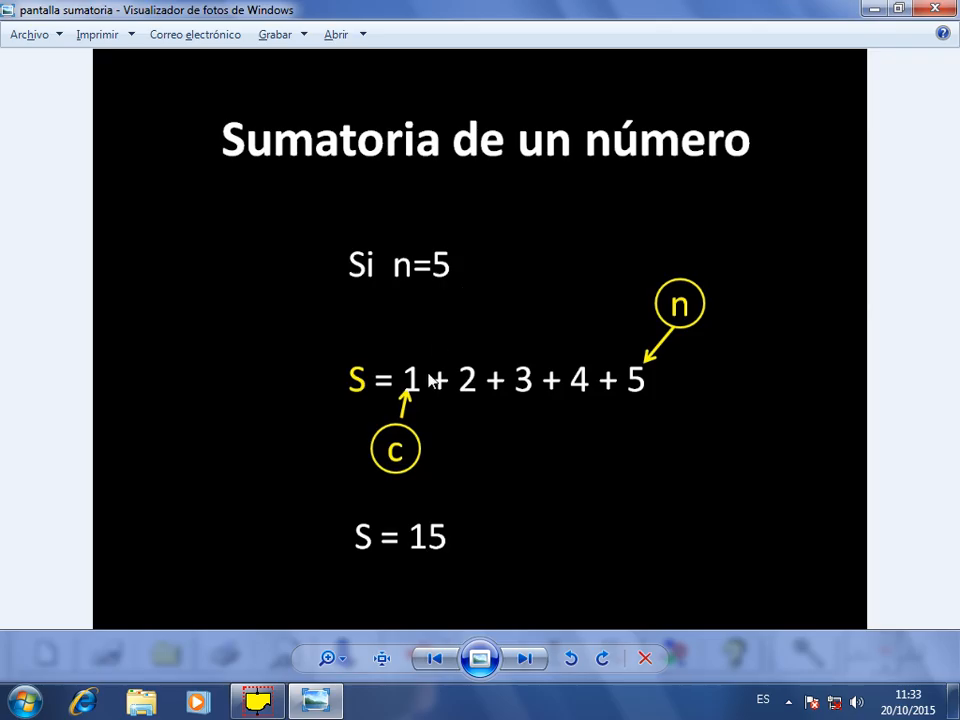
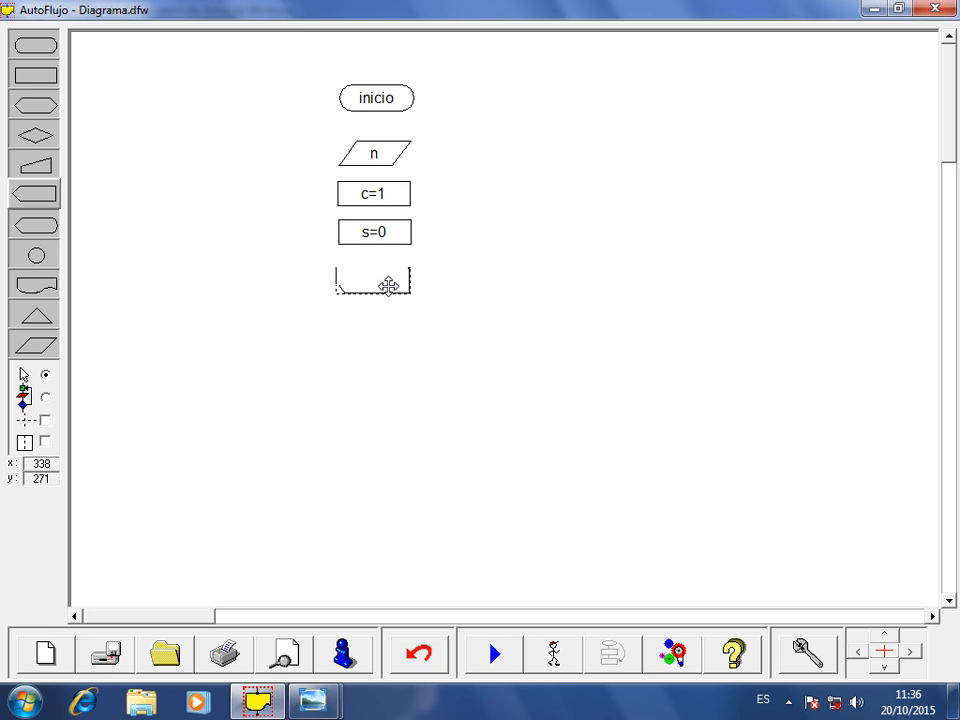
# Label the pointed symbol below the s=0 box "c<=n", move it slightly upward, and recheck the summation image.
pyautogui.write('c<=n')
pyautogui.click(387, 284)
pyautogui.moveTo(372, 279); pyautogui.dragTo(372, 273)
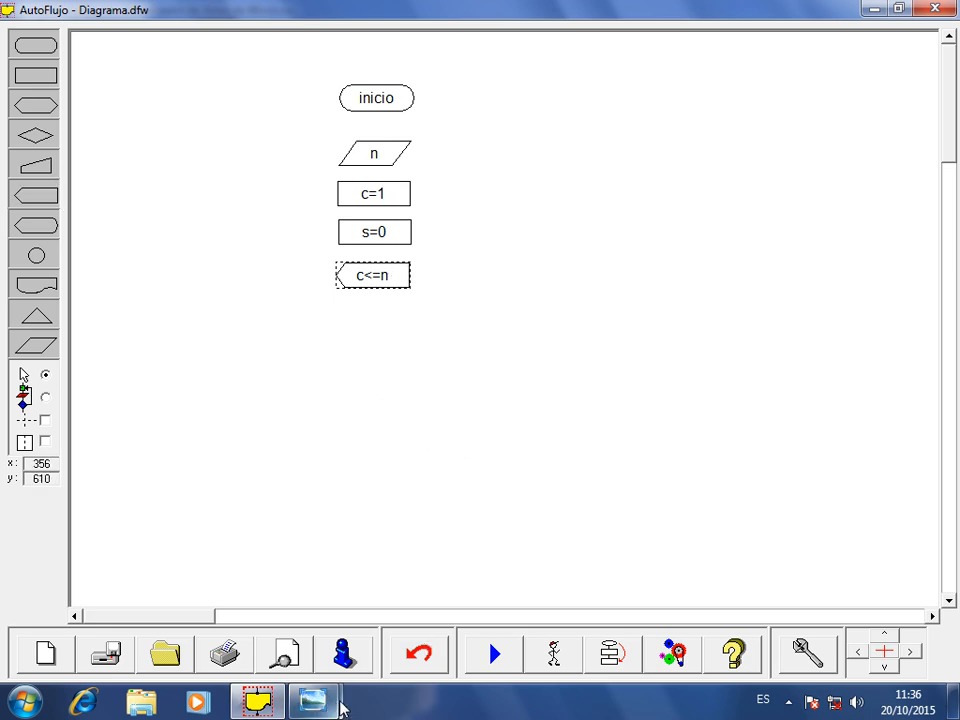
pyautogui.moveTo(342, 708)
pyautogui.hotkey('alt', 'Tab')
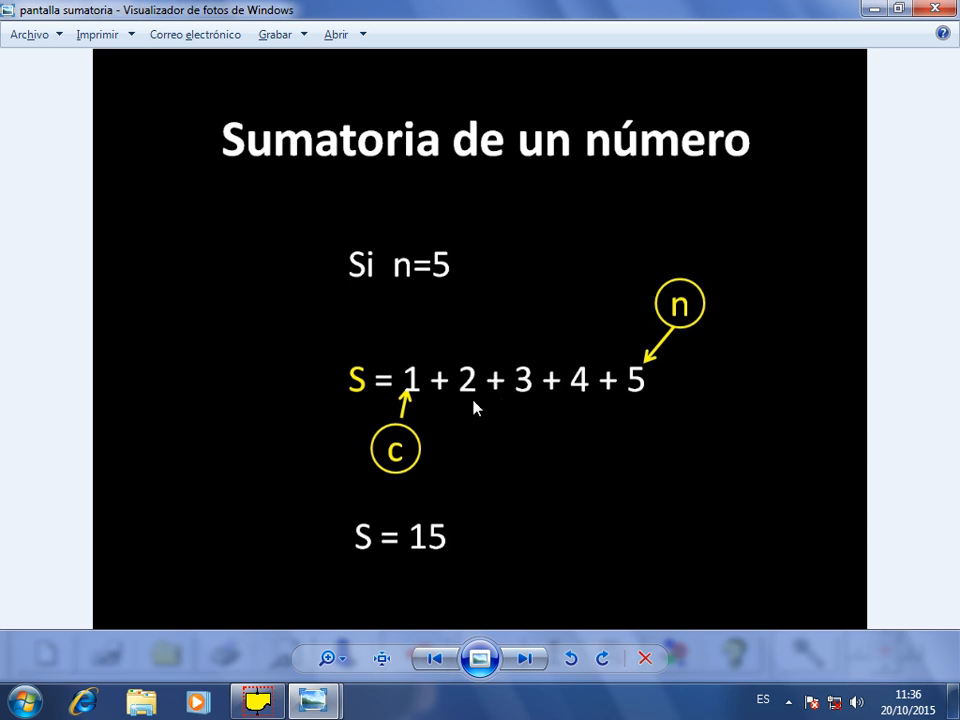
pyautogui.hotkey('alt', 'Tab')
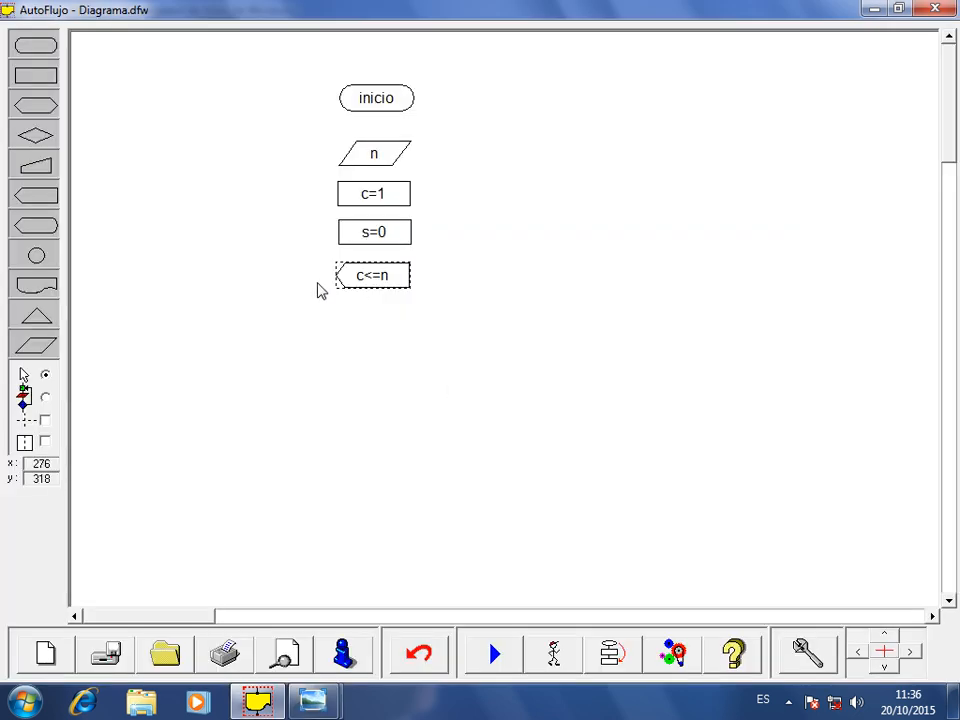
# Add a process rectangle below the c<=n symbol, label it "s=s+c", and align it with the column.
pyautogui.click(36, 75)
pyautogui.click(386, 329)
pyautogui.moveTo(388, 328); pyautogui.dragTo(383, 320)
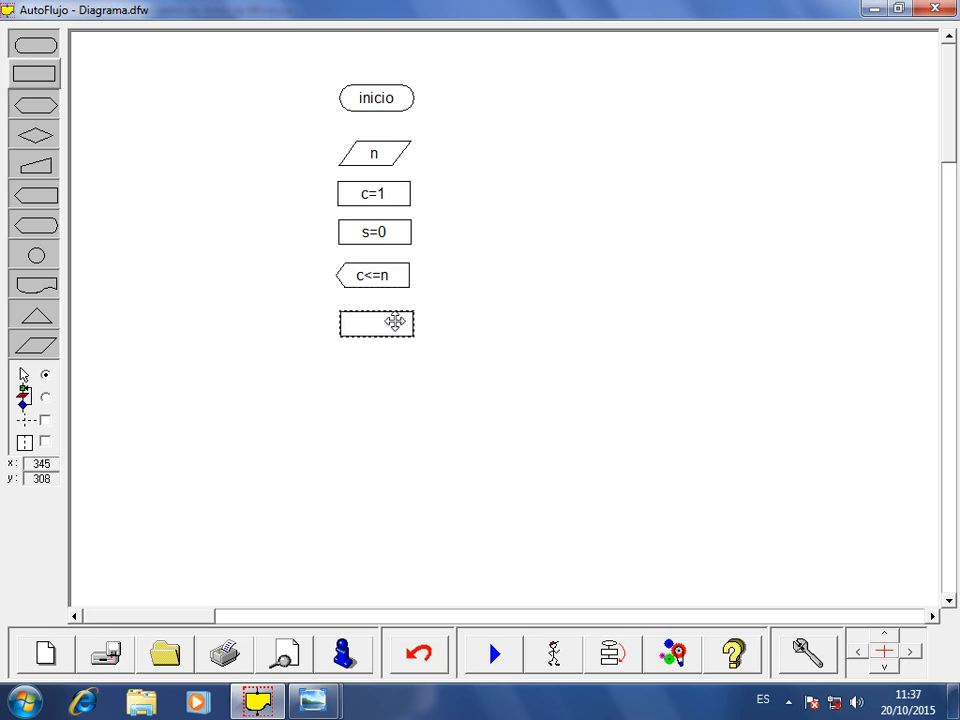
pyautogui.doubleClick(394, 325)
pyautogui.write('s')
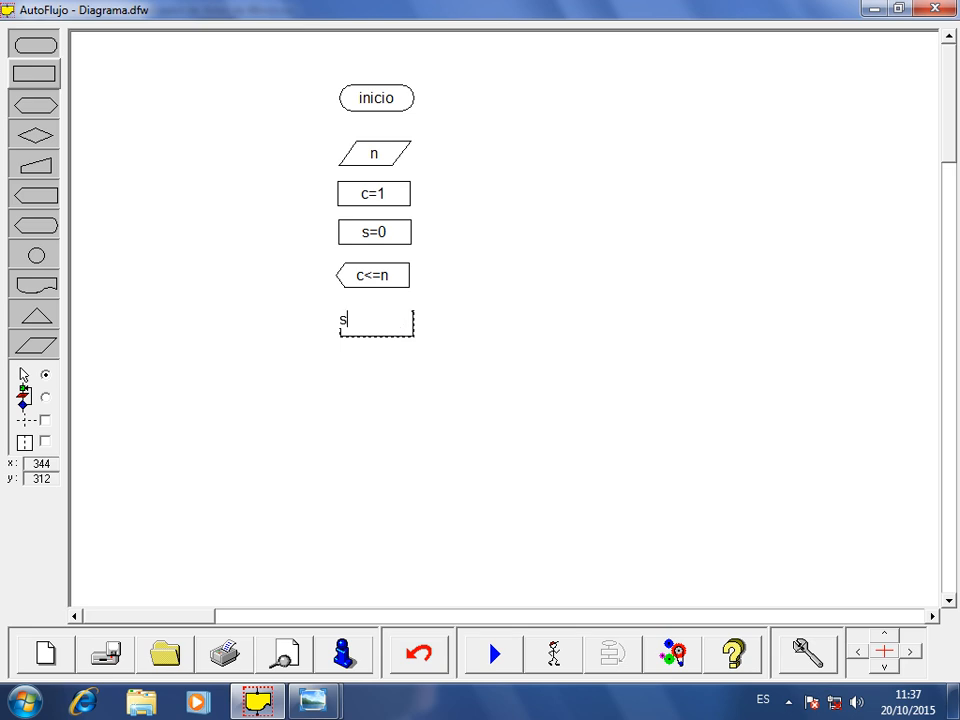
pyautogui.write('=s+c')
pyautogui.click(395, 324)
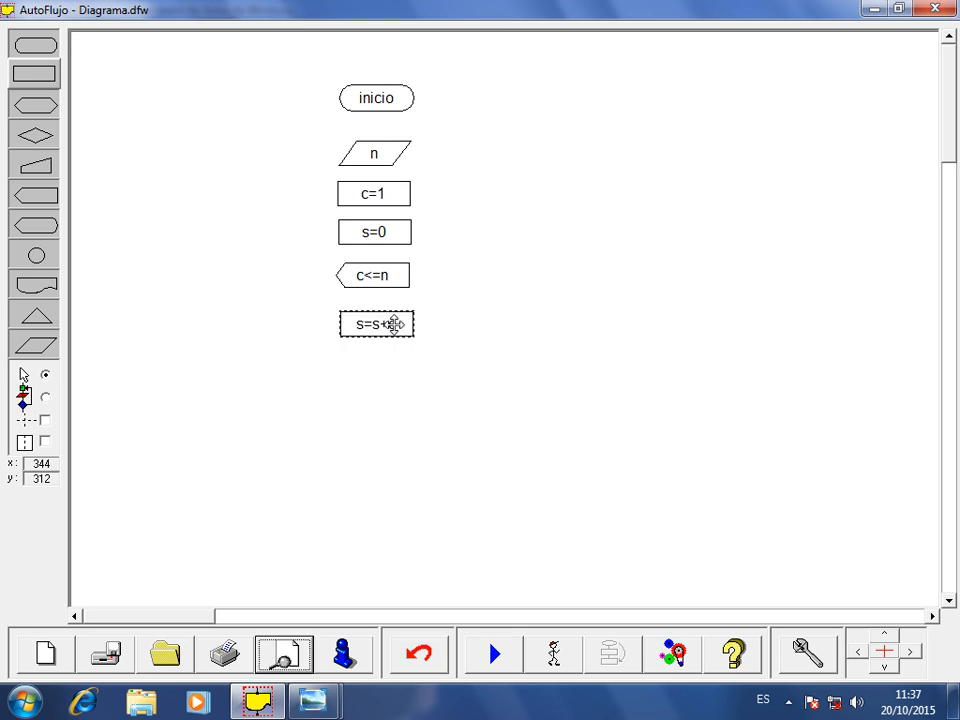
pyautogui.moveTo(390, 324); pyautogui.dragTo(387, 319)
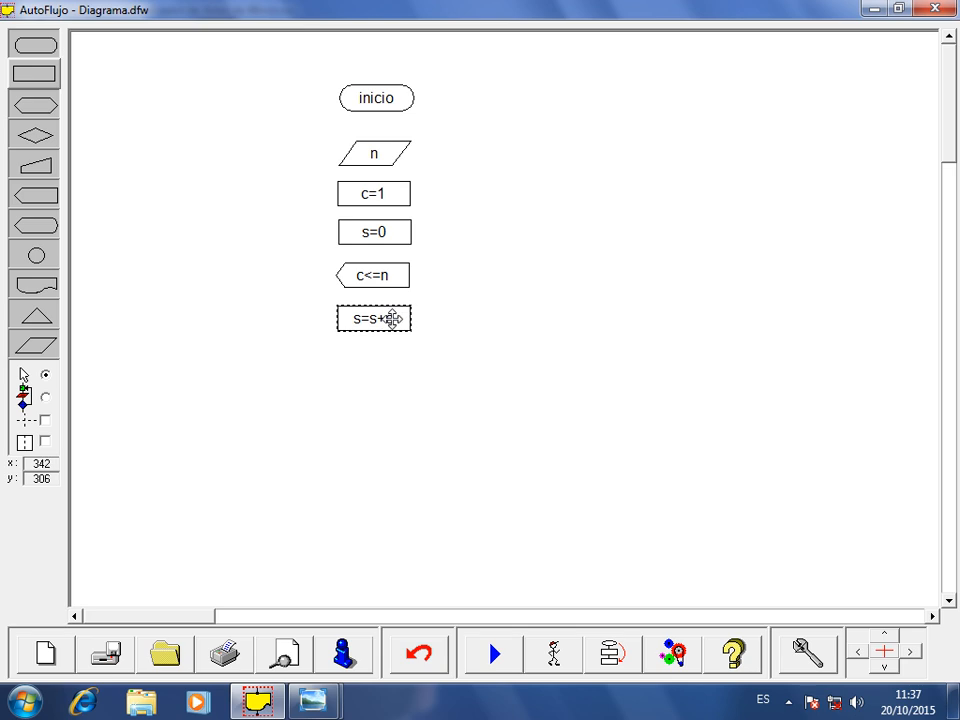
# Consult the summation image and add a process rectangle labelled "c=c+1" below the s=s+c box.
pyautogui.hotkey('alt', 'Tab')
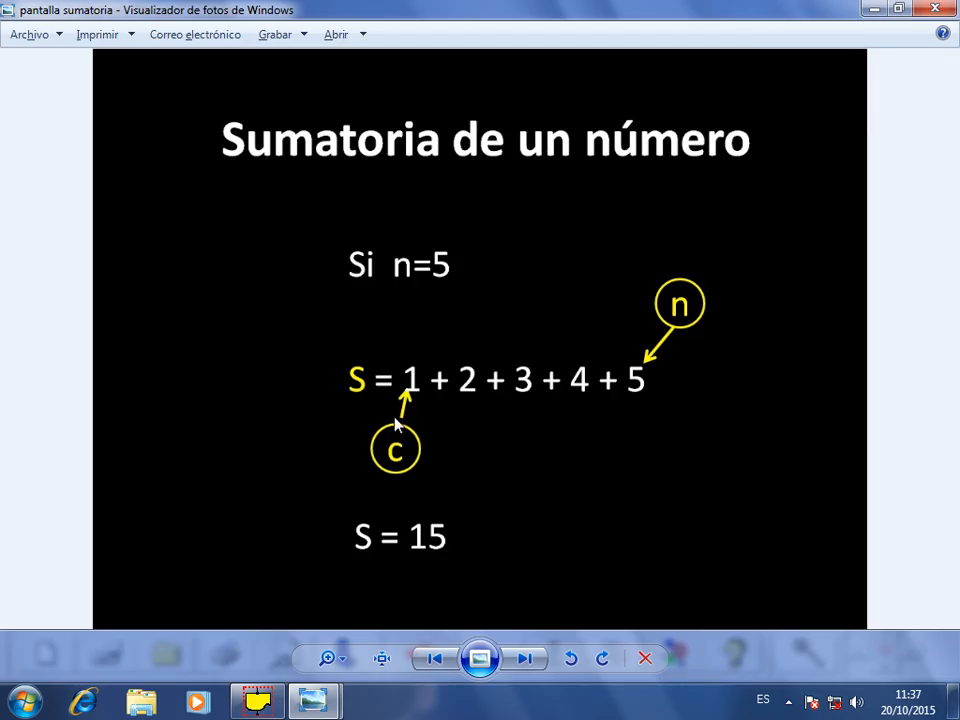
pyautogui.hotkey('alt', 'Tab')
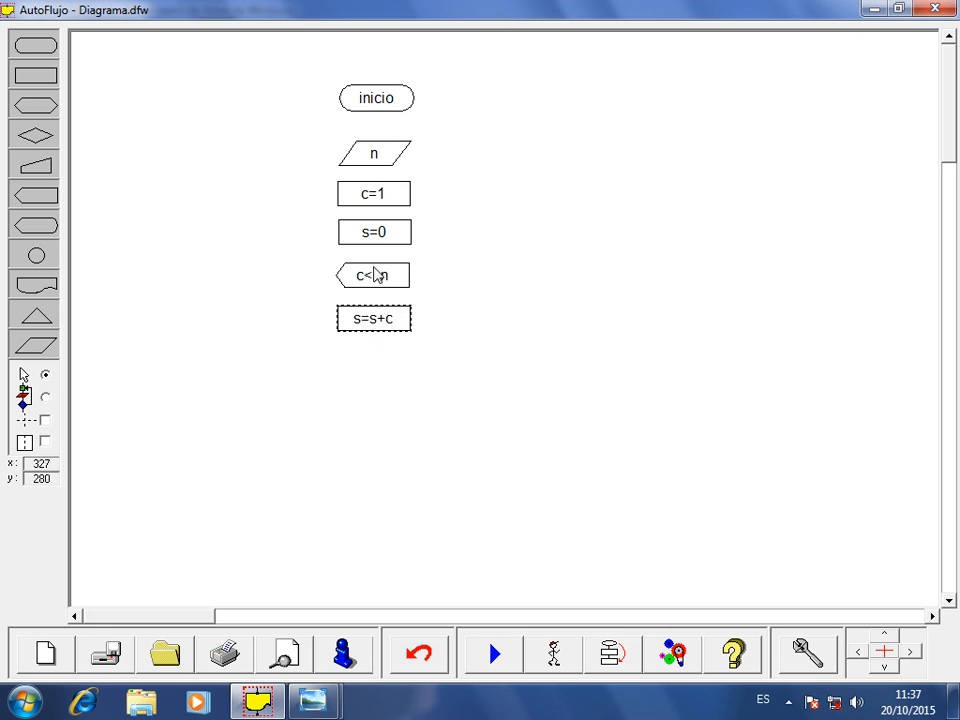
pyautogui.click(35, 76)
pyautogui.click(365, 355)
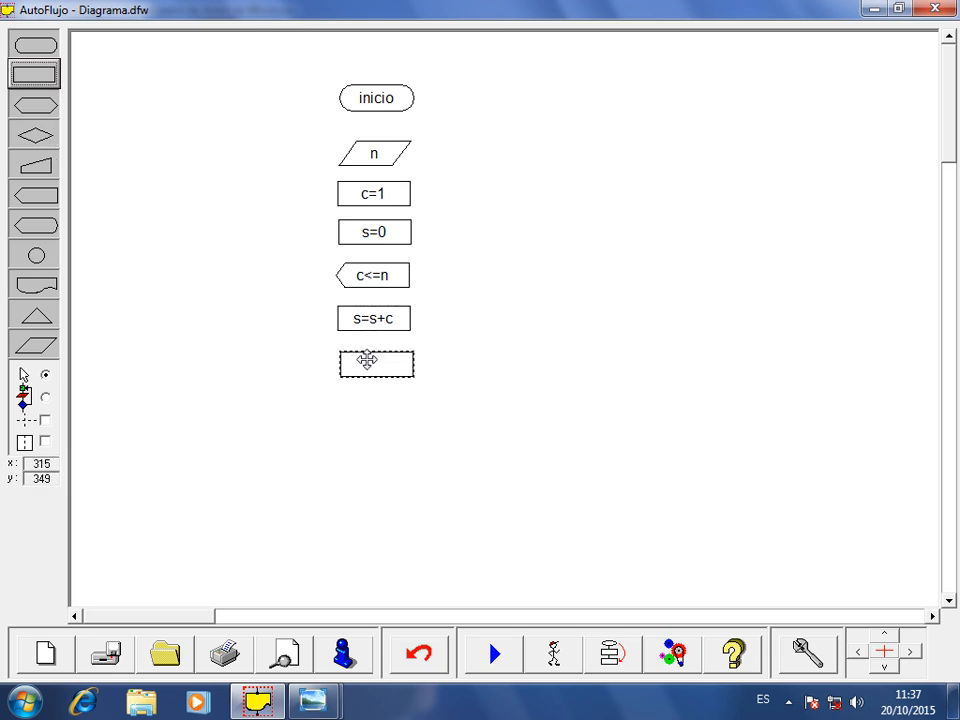
pyautogui.moveTo(365, 353); pyautogui.dragTo(364, 352)
pyautogui.doubleClick(375, 357)
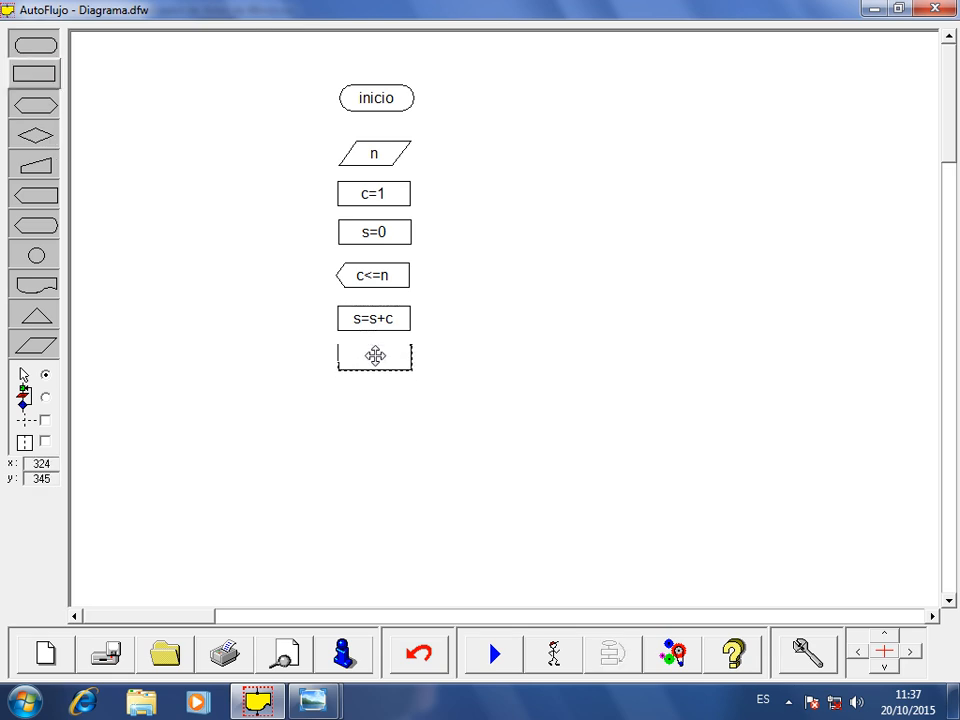
pyautogui.write('c=c+1')
pyautogui.press('Return')
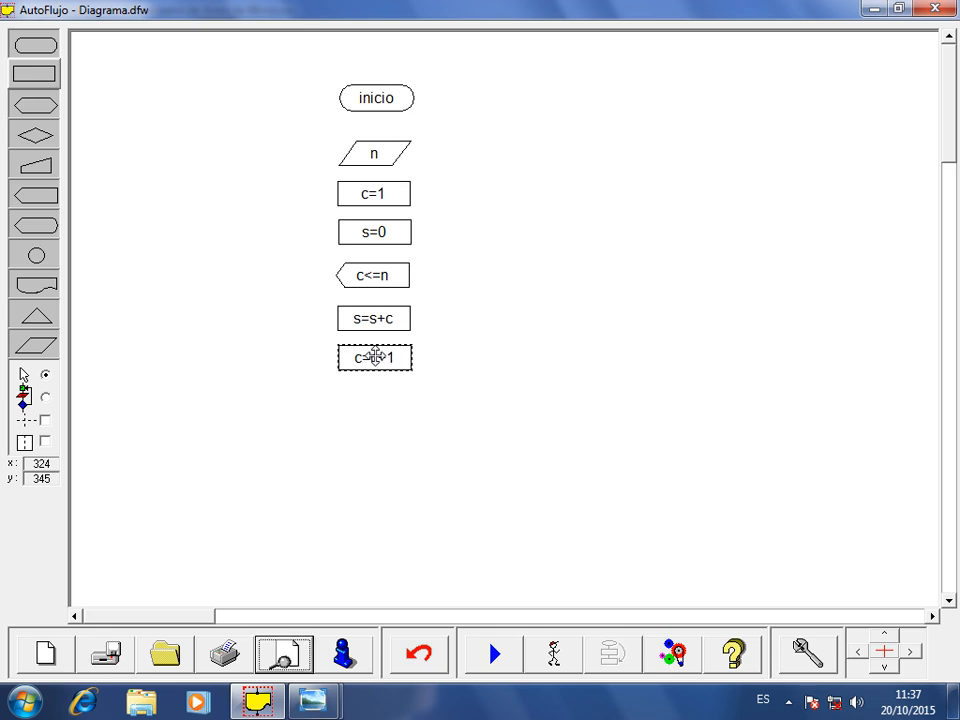
# Examine the summation image and the while-structure diagram, and return to the flowchart.
pyautogui.hotkey('alt', 'Tab')
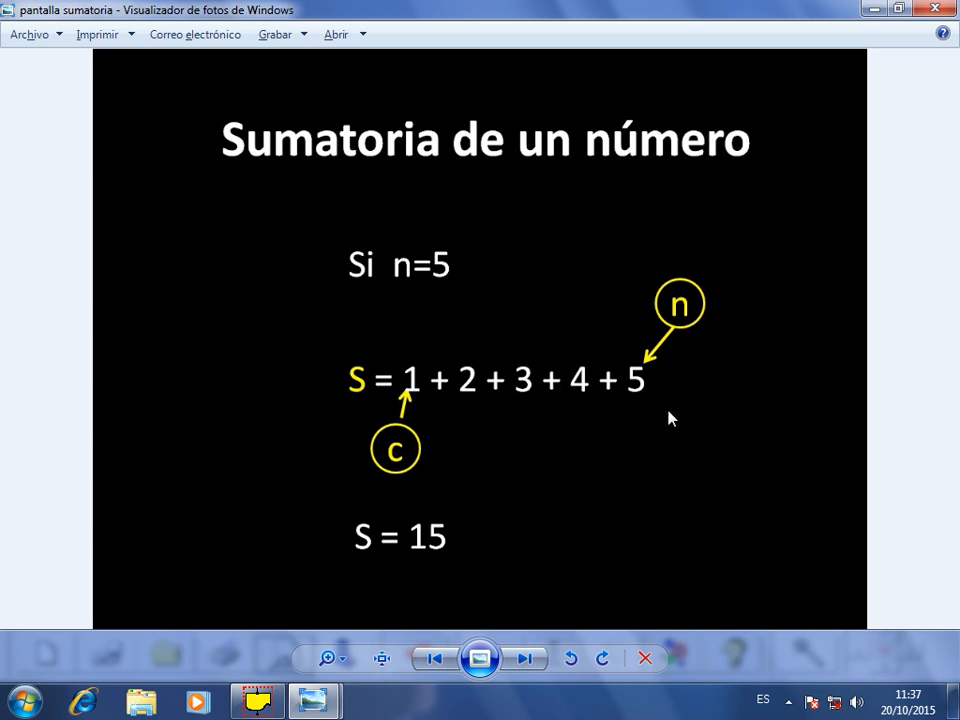
pyautogui.hotkey('alt', 'Tab')
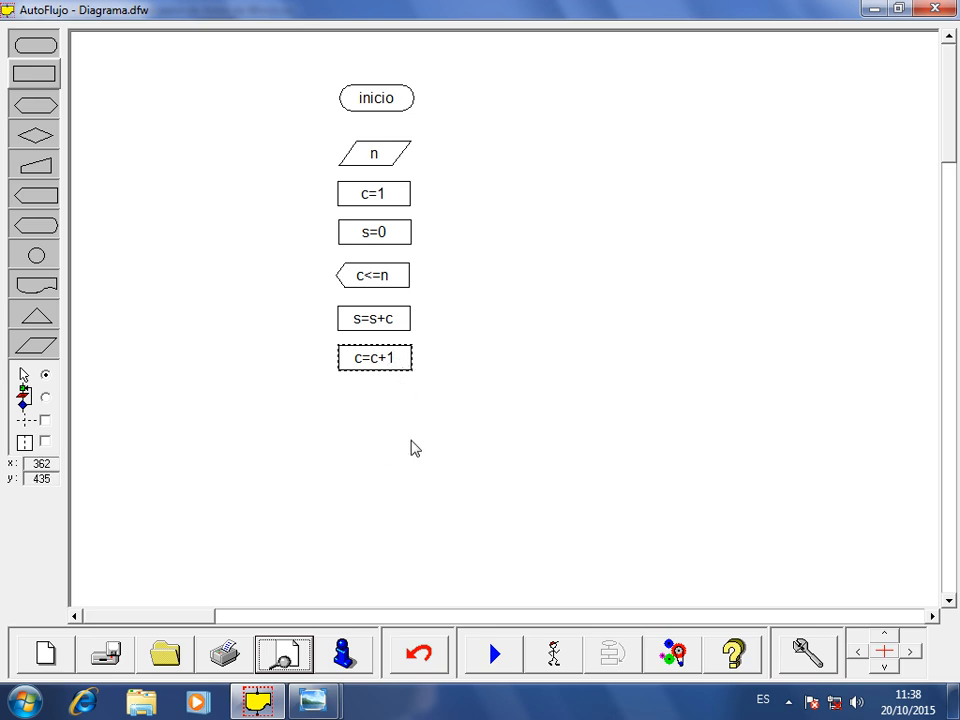
pyautogui.hotkey('alt', 'Tab')
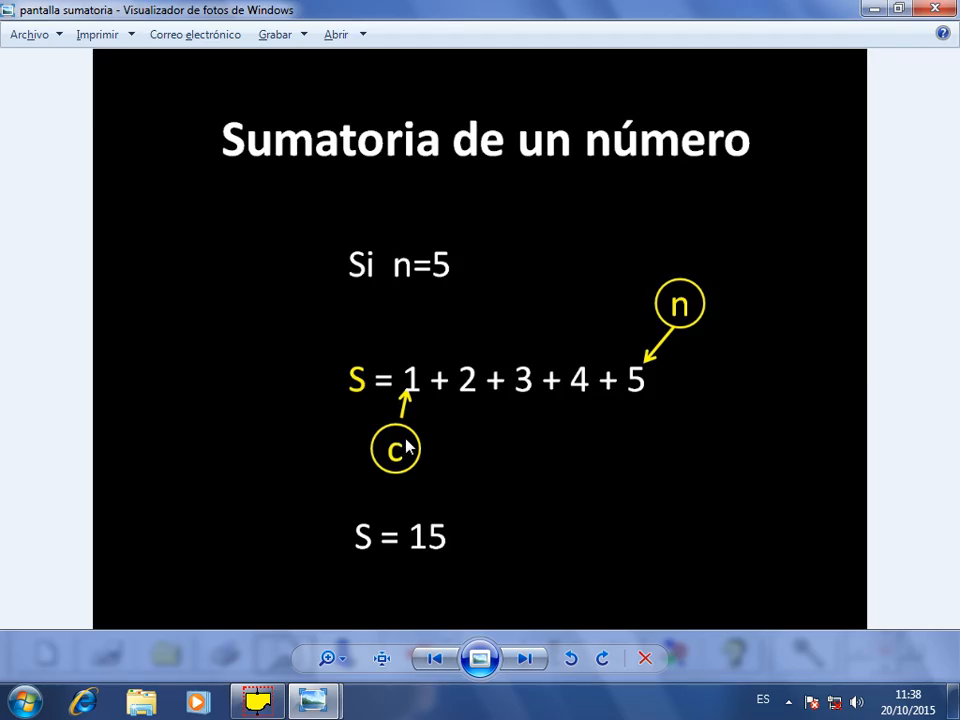
pyautogui.hotkey('alt', 'Tab')
pyautogui.hotkey('alt', 'Tab')
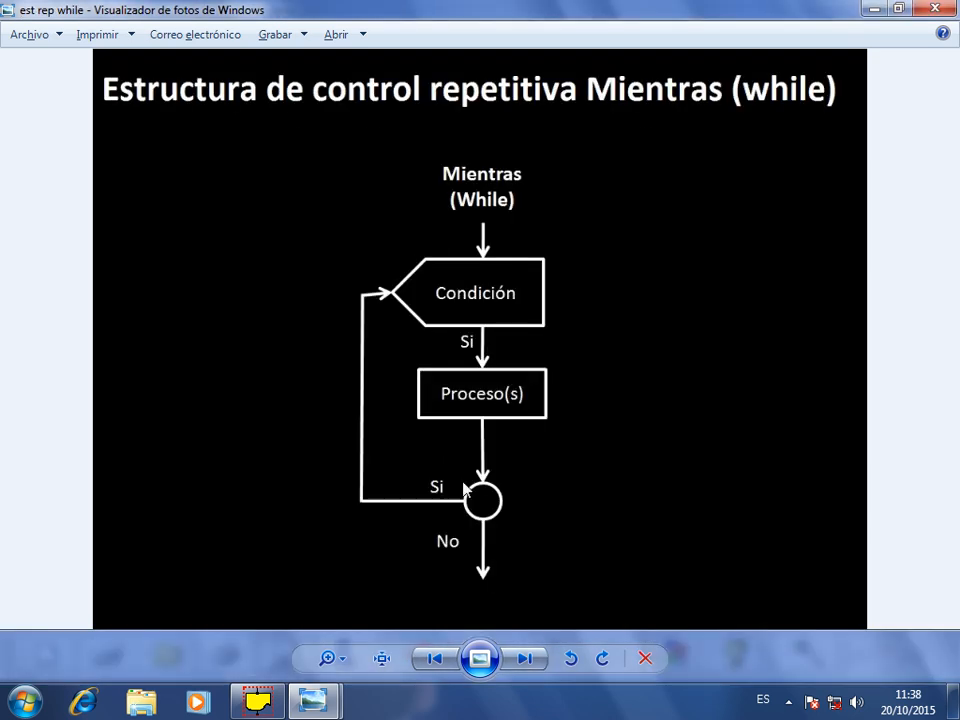
pyautogui.hotkey('alt', 'Tab')
pyautogui.hotkey('alt', 'Tab')
pyautogui.hotkey('alt', 'Tab')
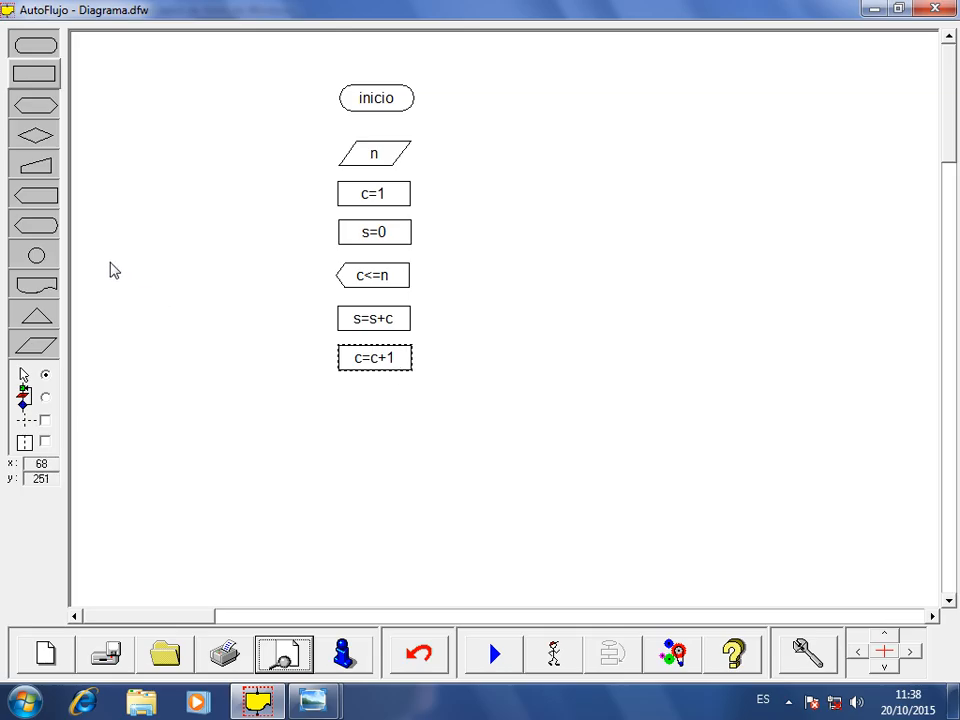
# Place a circular connector below the c=c+1 box and label it "r".
pyautogui.click(36, 254)
pyautogui.click(375, 396)
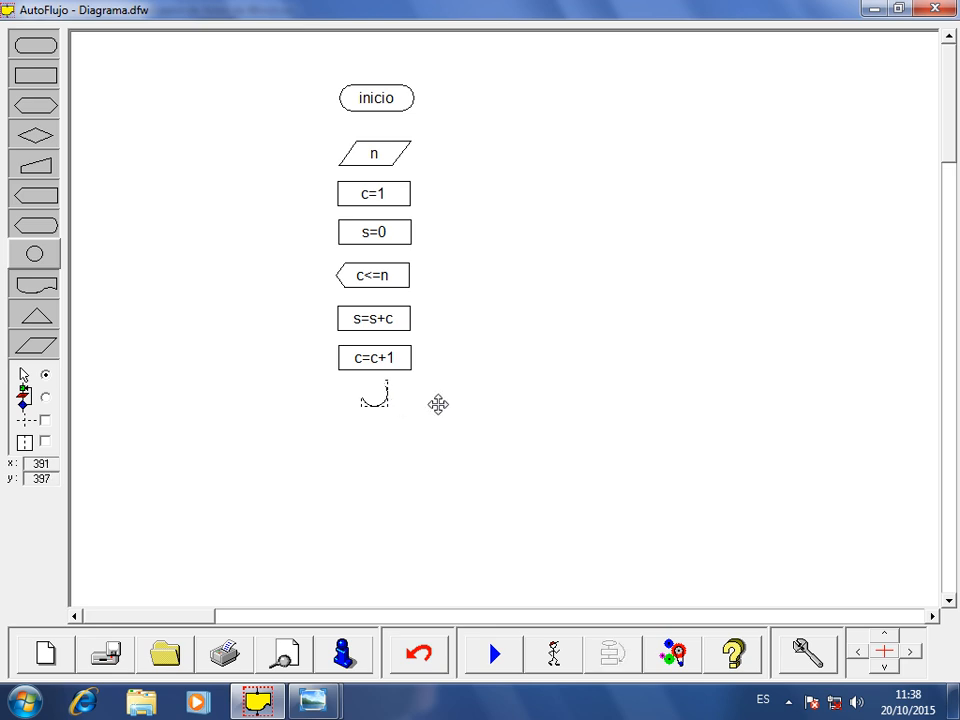
pyautogui.press('Return')
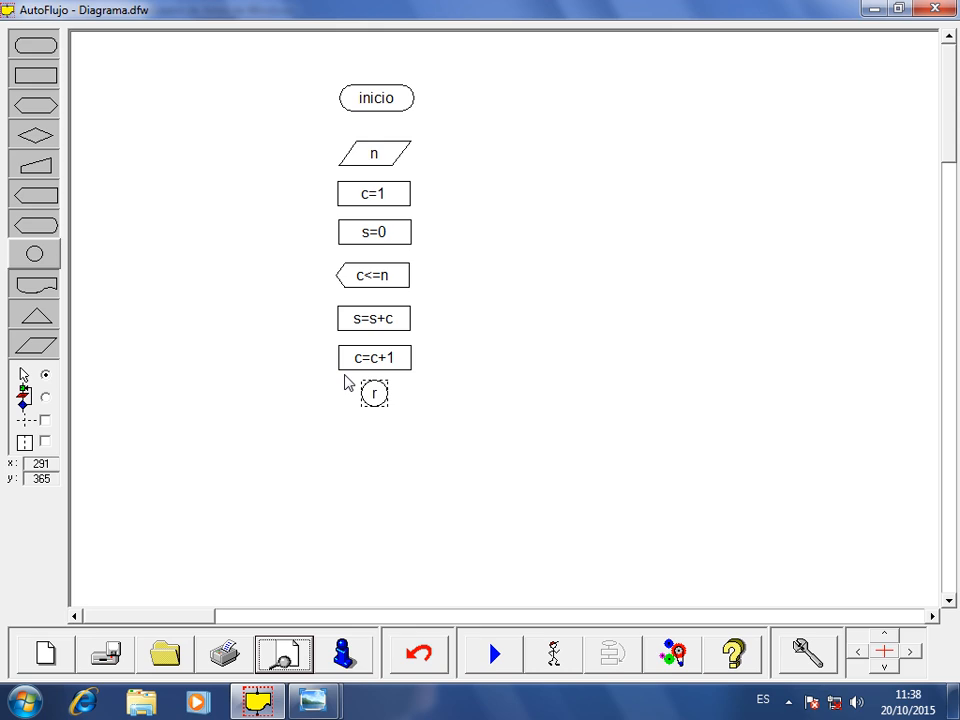
# Add a document symbol labelled "s" below the r circle, adjust its size slightly, and move it up a little.
pyautogui.click(34, 284)
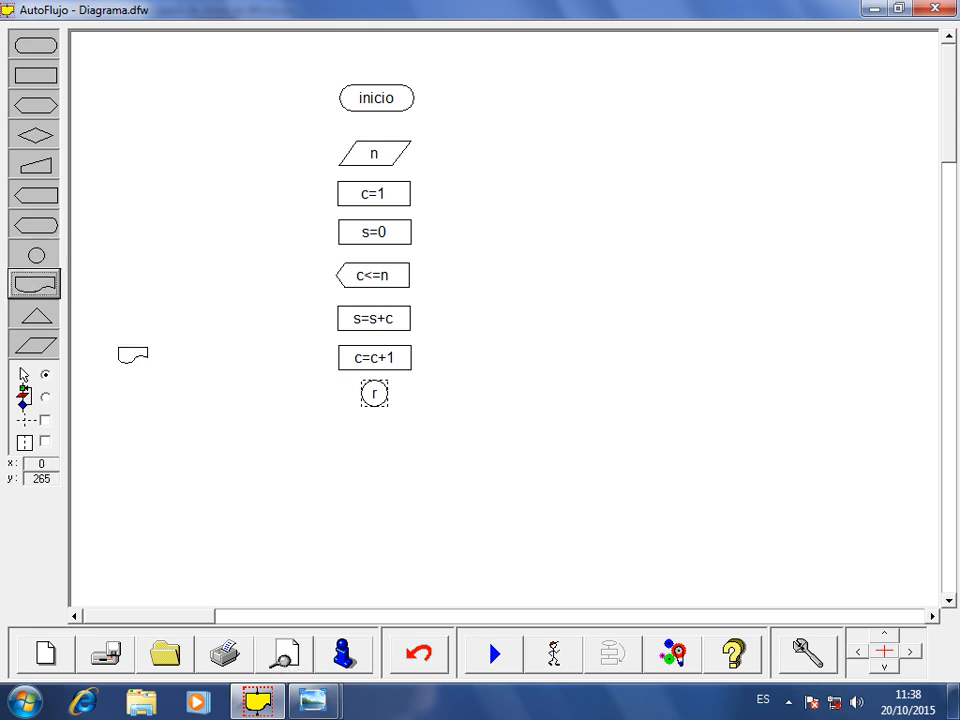
pyautogui.click(390, 455)
pyautogui.moveTo(390, 455); pyautogui.dragTo(370, 440)
pyautogui.click(497, 461)
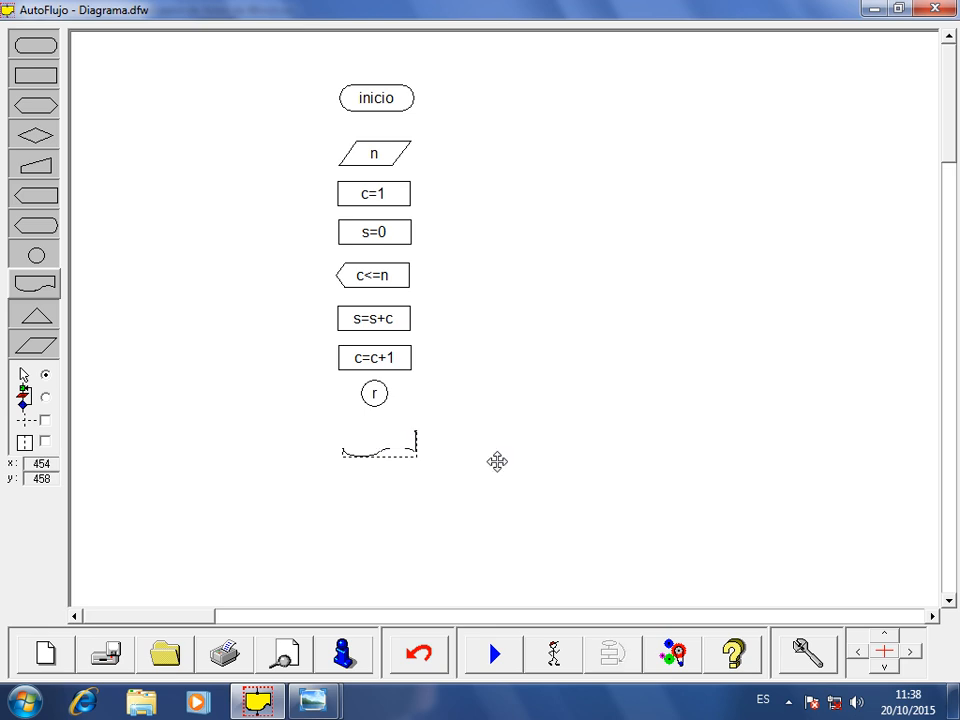
pyautogui.write('s')
pyautogui.click(500, 469)
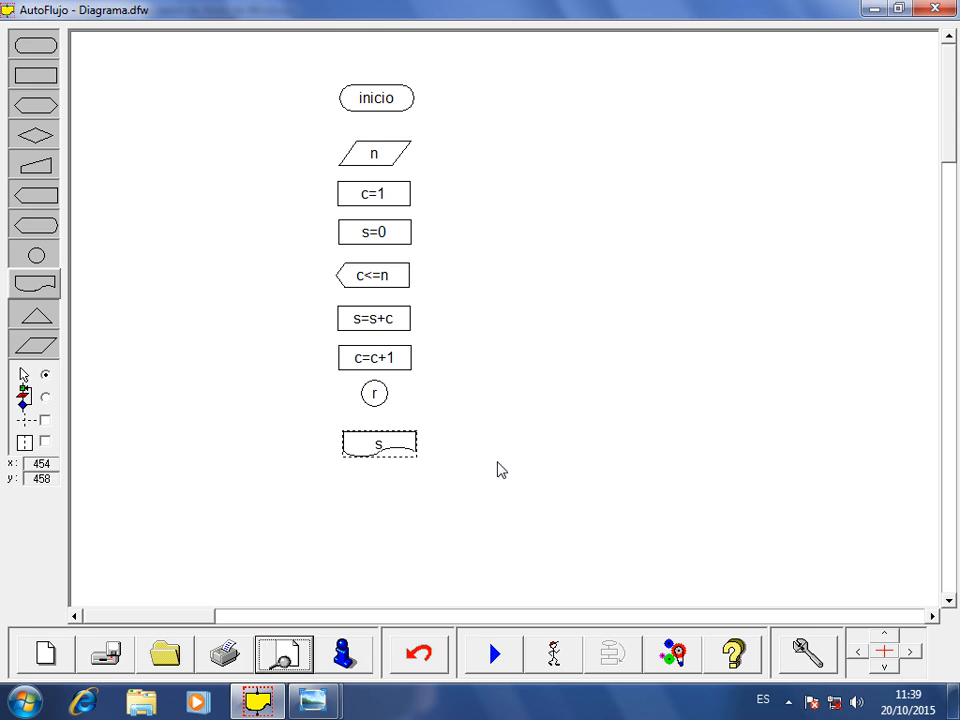
pyautogui.moveTo(394, 458); pyautogui.dragTo(394, 462)
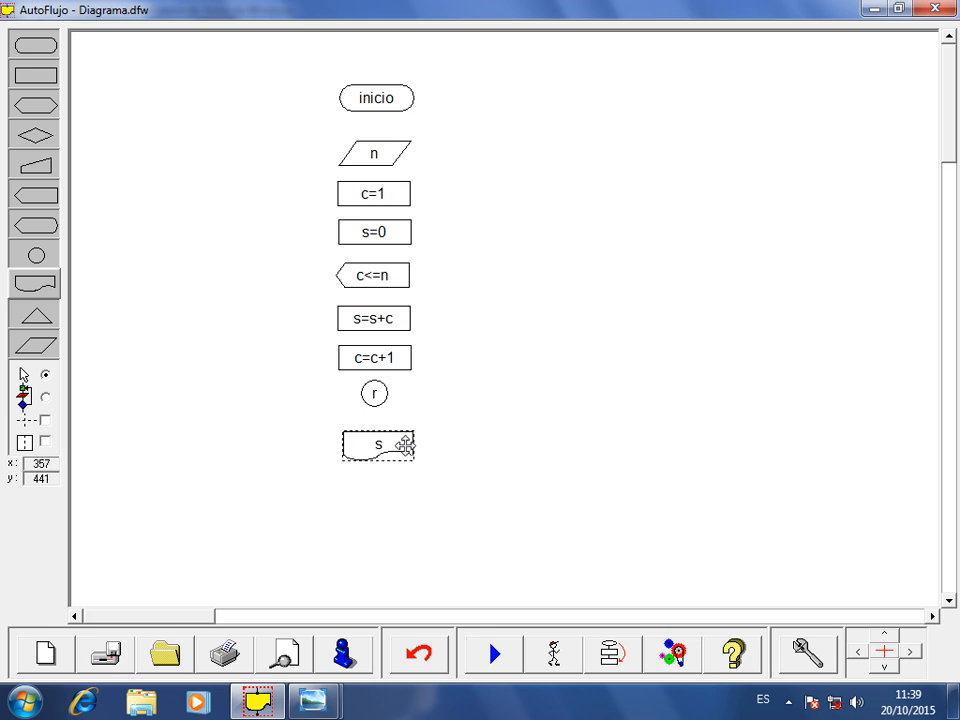
pyautogui.moveTo(405, 445); pyautogui.dragTo(405, 439)
# Place a rounded terminal symbol below the s document symbol and label it "fin".
pyautogui.click(37, 47)
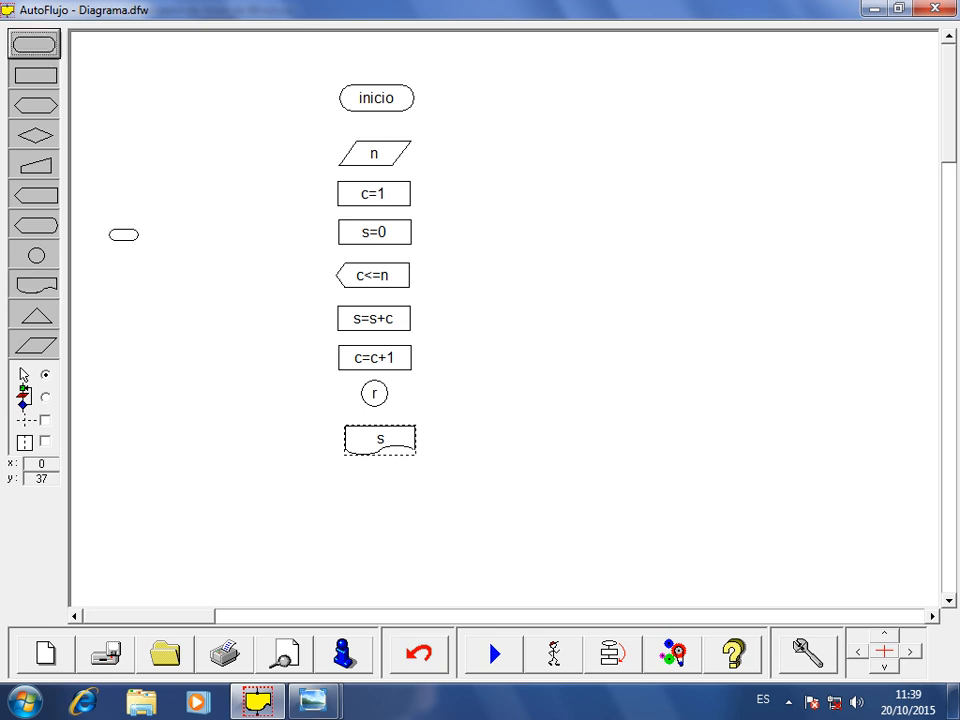
pyautogui.click(386, 489)
pyautogui.moveTo(390, 489); pyautogui.dragTo(378, 485)
pyautogui.doubleClick(378, 485)
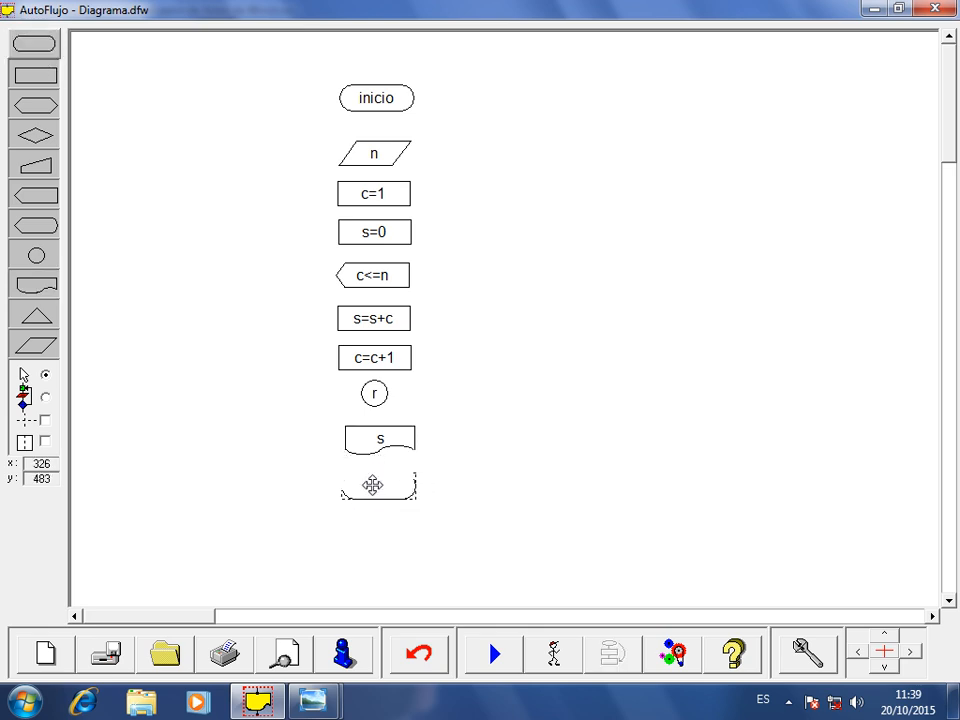
pyautogui.write('fin')
pyautogui.press('Return')
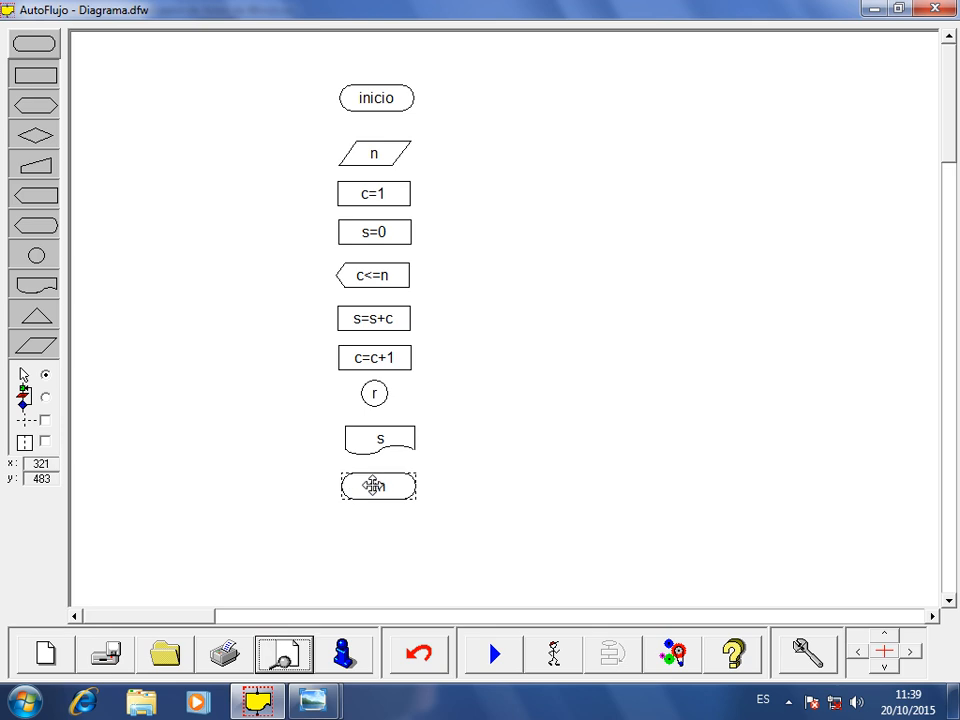
# Connect the symbols in sequence from inicio down through n, c=1, s=0, c<=n, s=s+c and c=c+1 to the r circle.
pyautogui.click(45, 396)
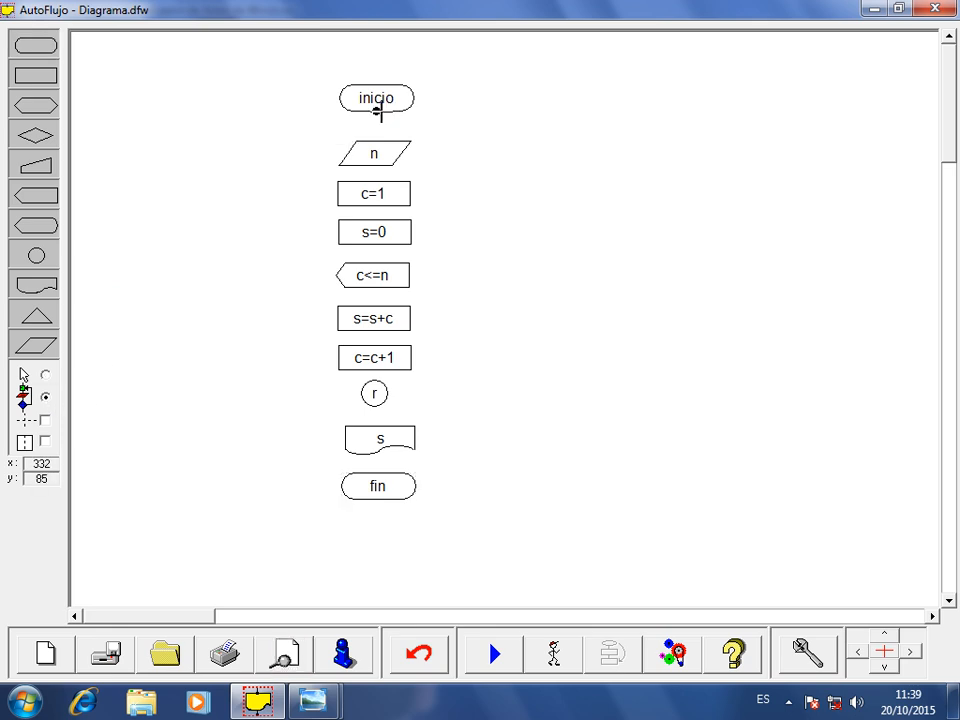
pyautogui.moveTo(376, 109); pyautogui.dragTo(376, 146)
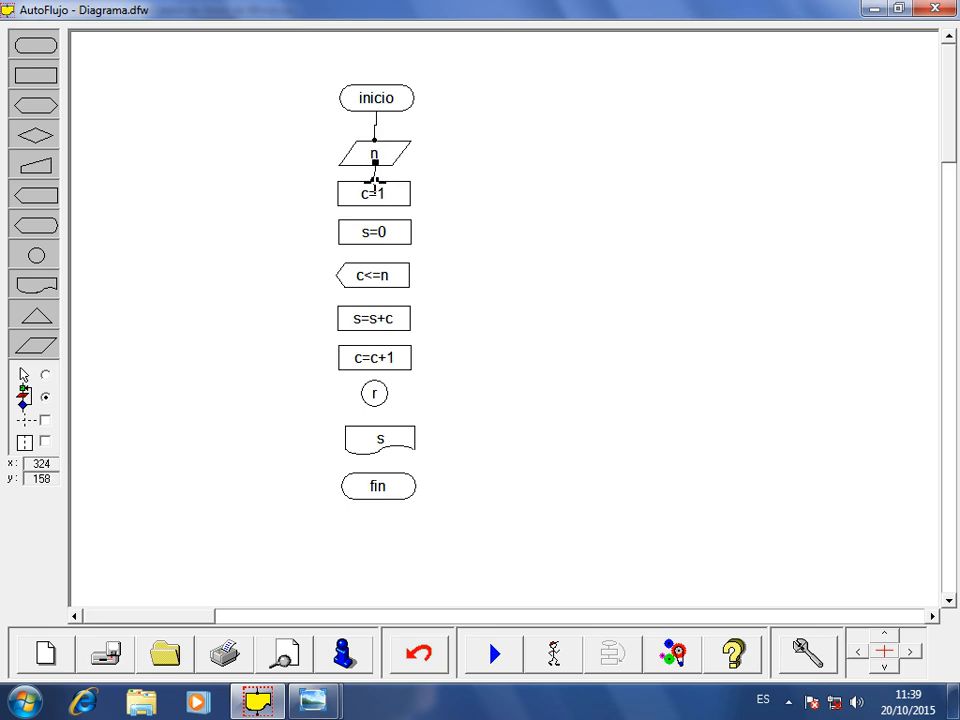
pyautogui.moveTo(375, 183); pyautogui.dragTo(375, 392)
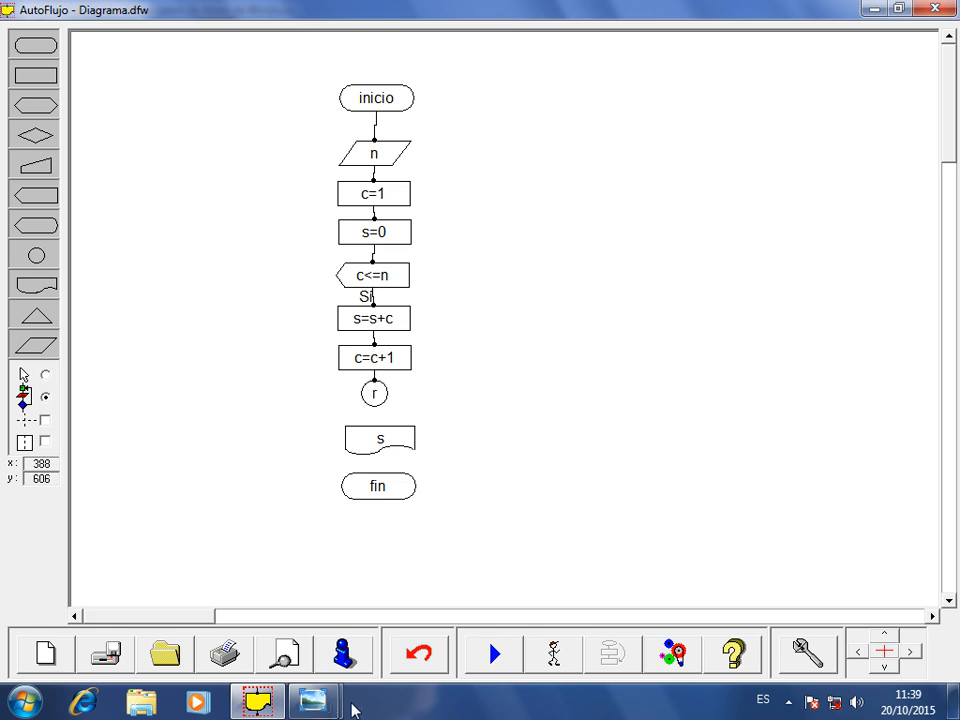
# Following the while-structure diagram, link the r circle back to c<=n and down through the s symbol to fin.
pyautogui.hotkey('alt', 'Tab')
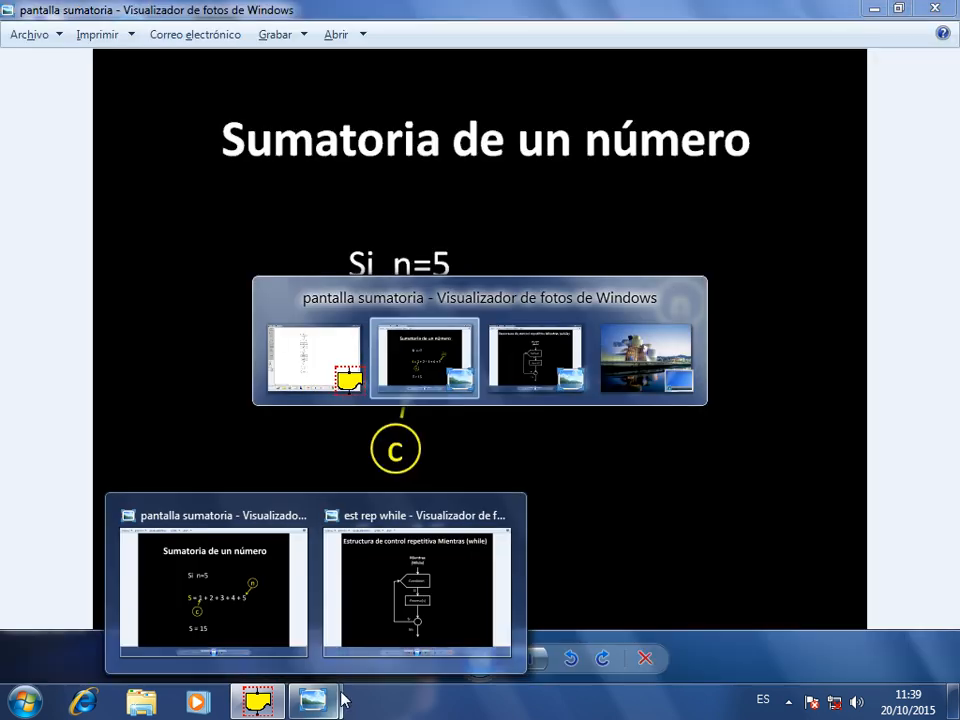
pyautogui.hotkey('alt', 'Tab')
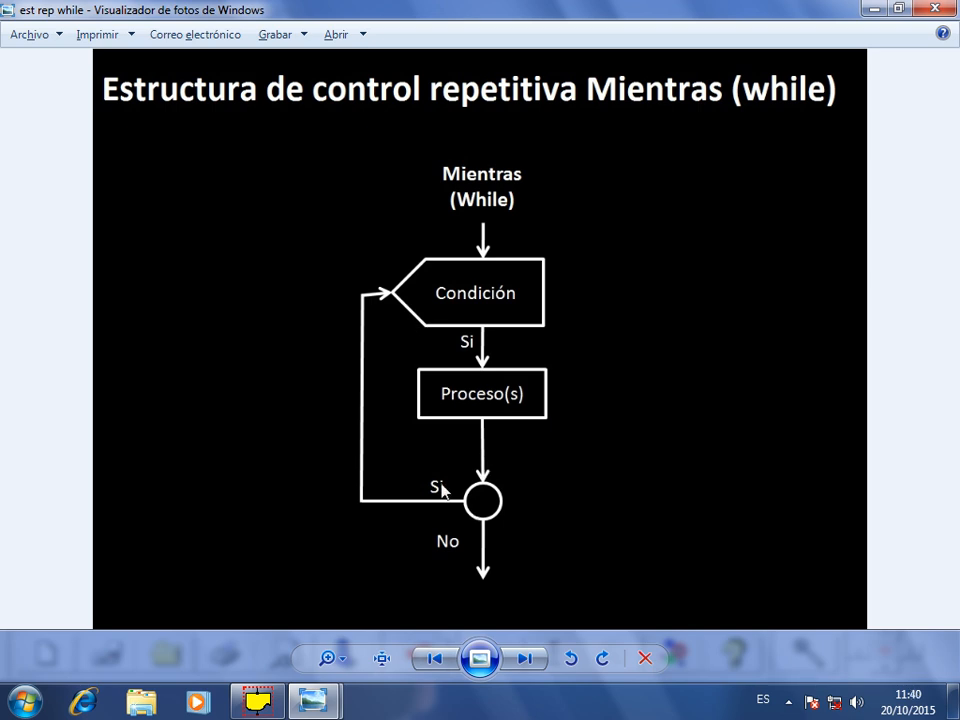
pyautogui.hotkey('alt', 'Tab')
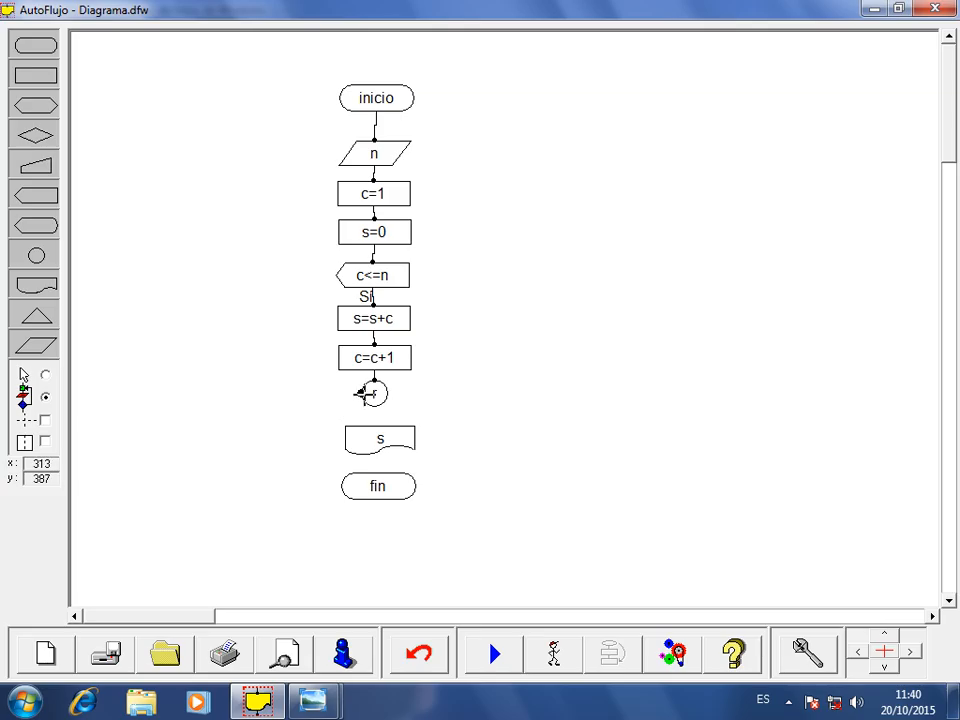
pyautogui.moveTo(365, 393); pyautogui.dragTo(332, 273)
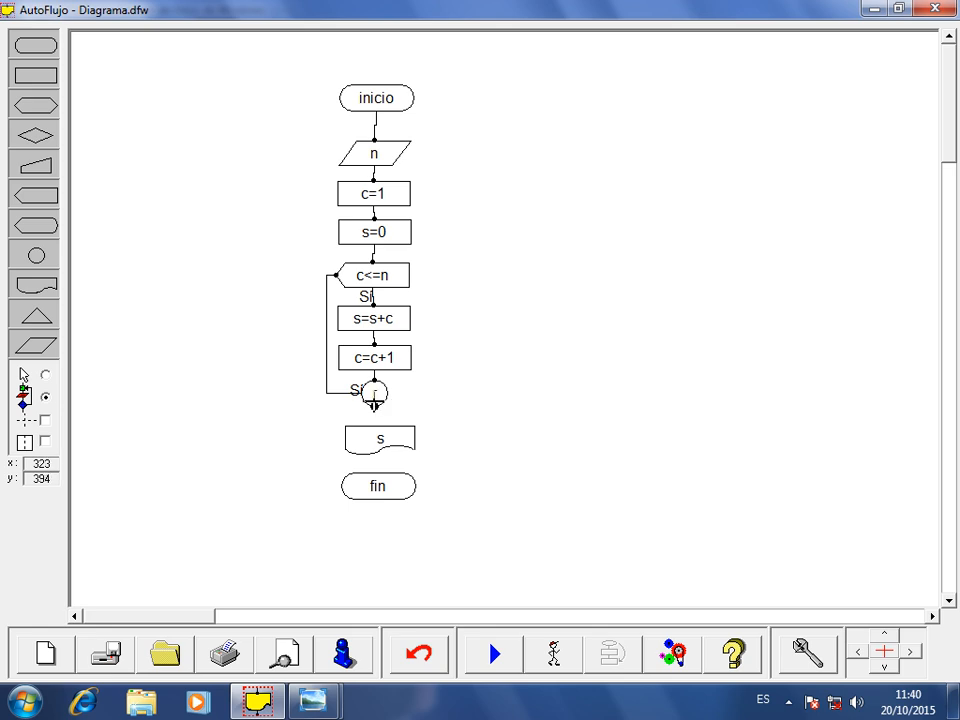
pyautogui.moveTo(373, 400); pyautogui.dragTo(381, 483)
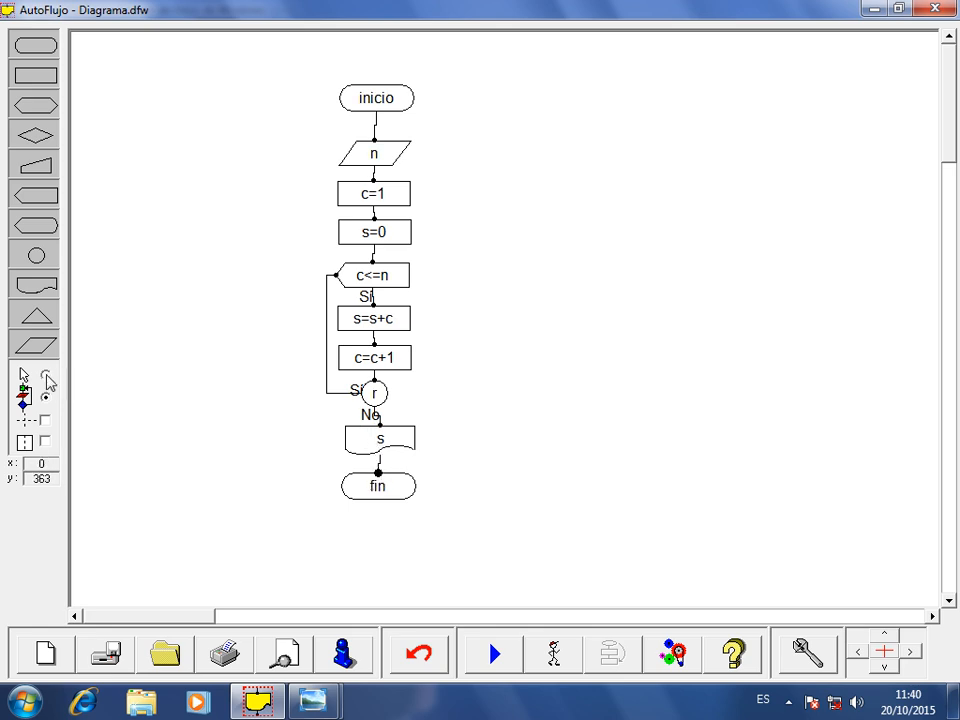
# Nudge the inicio, c=1, c<=n and s=s+c symbols into line to straighten their connecting lines.
pyautogui.click(382, 97)
pyautogui.moveTo(383, 96); pyautogui.dragTo(386, 97)
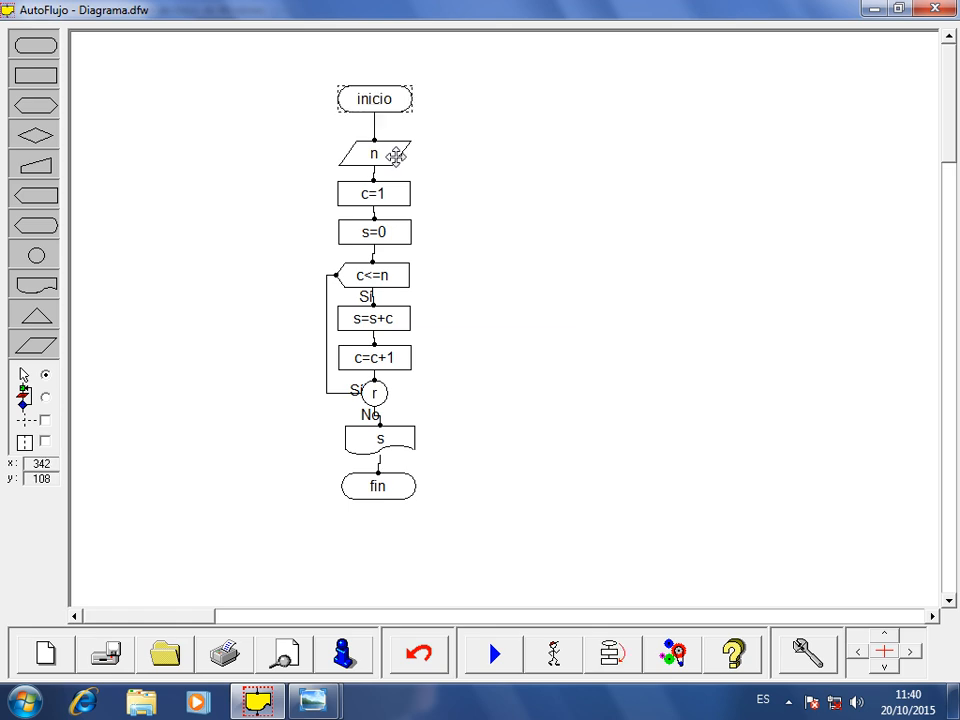
pyautogui.moveTo(389, 152); pyautogui.dragTo(392, 195)
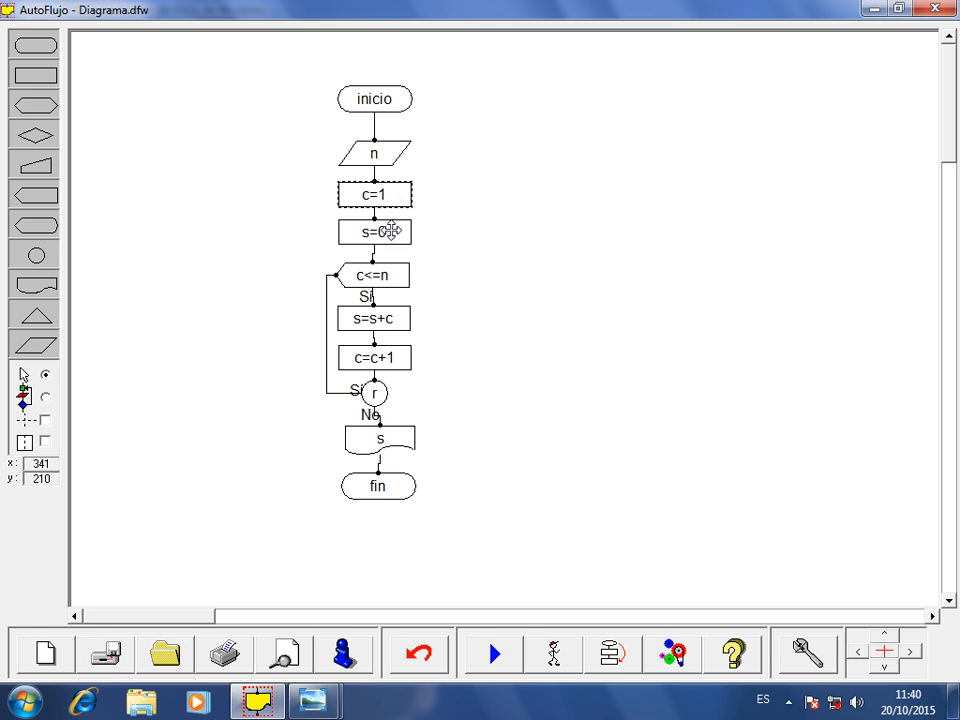
pyautogui.moveTo(385, 273); pyautogui.dragTo(388, 322)
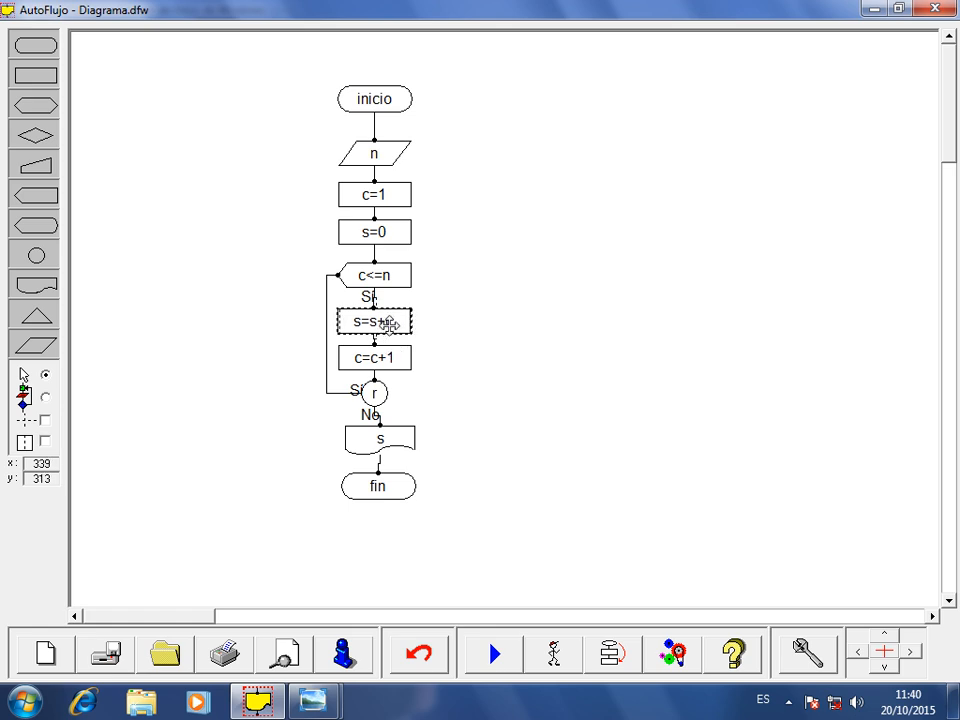
pyautogui.moveTo(387, 323); pyautogui.dragTo(387, 326)
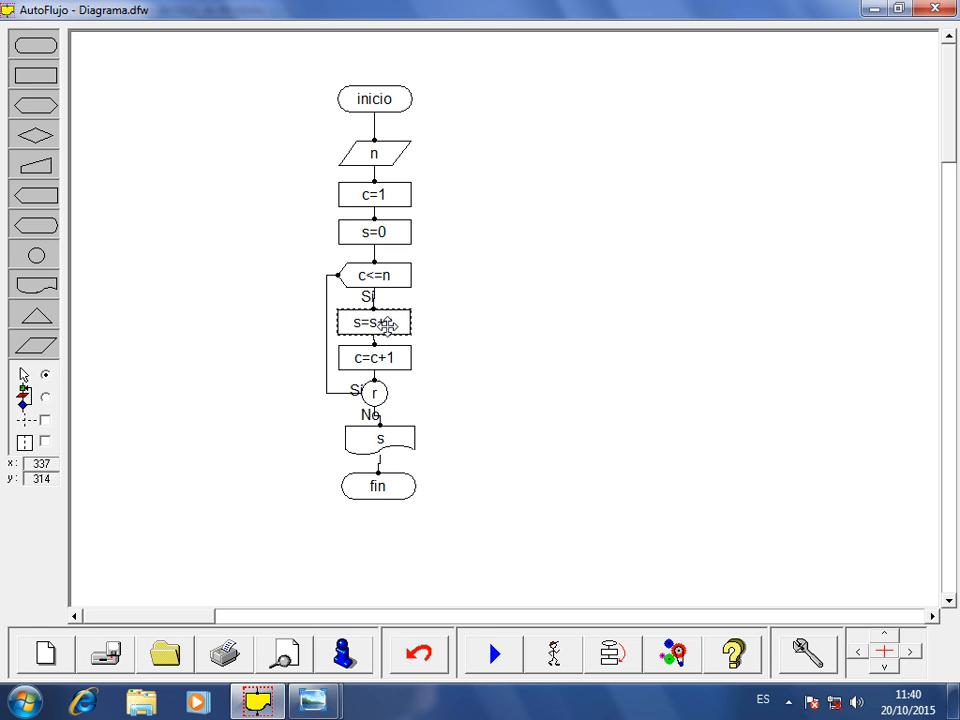